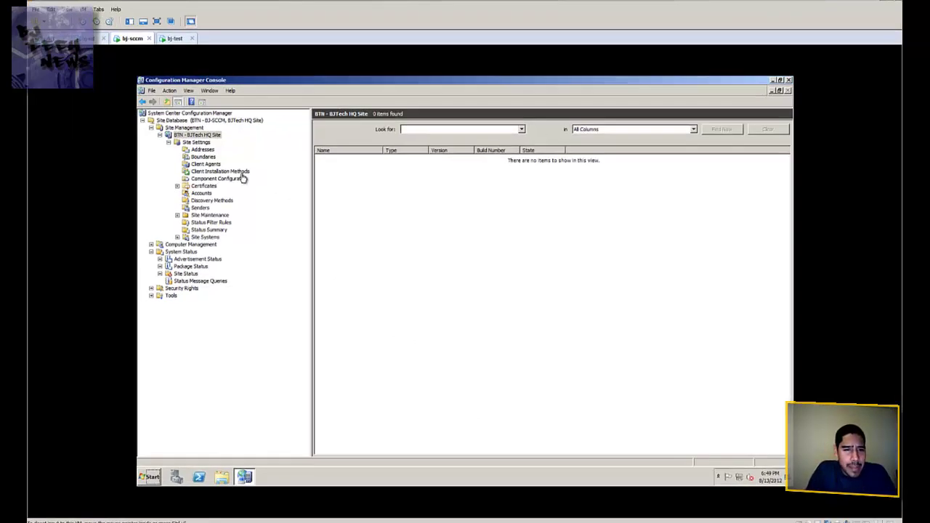
- Show Client Installation Methods under the BJTech HQ site's Site Settings
{"action": "left_click", "coordinate": [228, 167]}
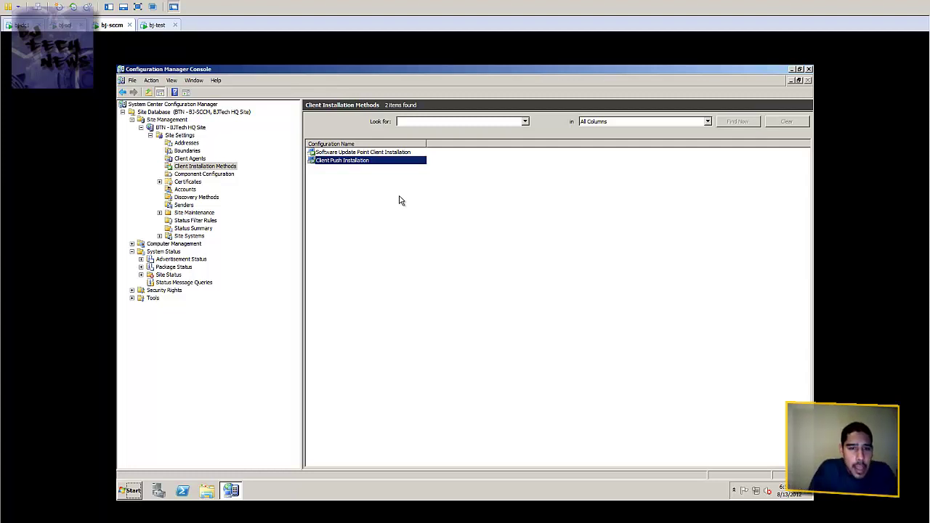
- Enable Client Push Installation to assigned resources and site systems, then view the push accounts
{"action": "double_click", "coordinate": [372, 165]}
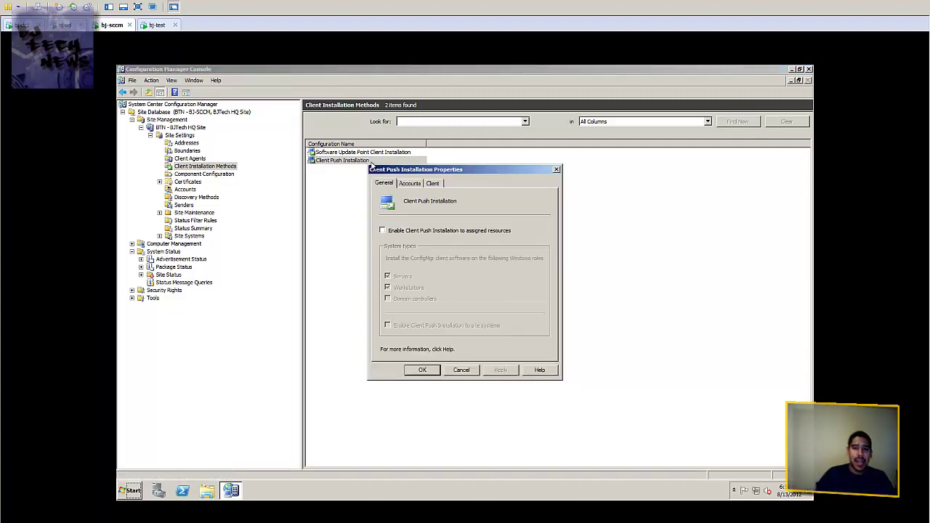
{"action": "left_click", "coordinate": [420, 232]}
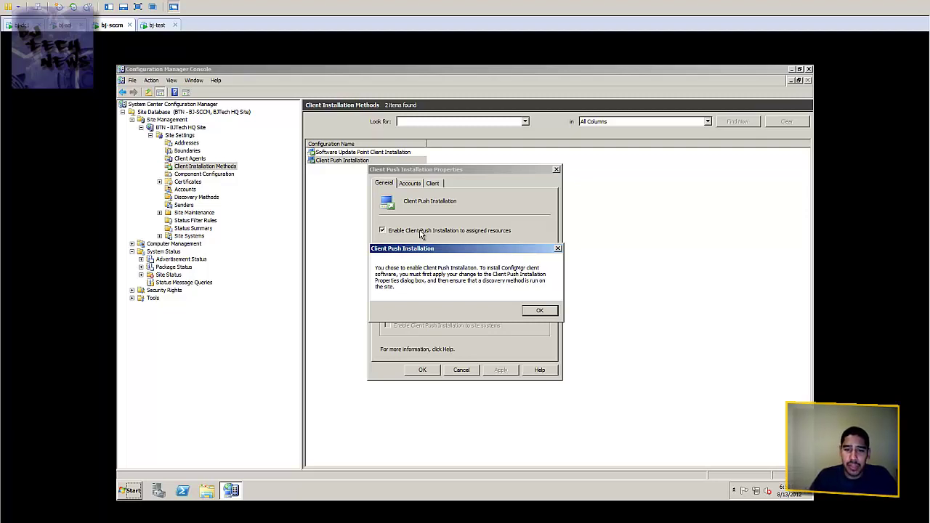
{"action": "left_click", "coordinate": [550, 311]}
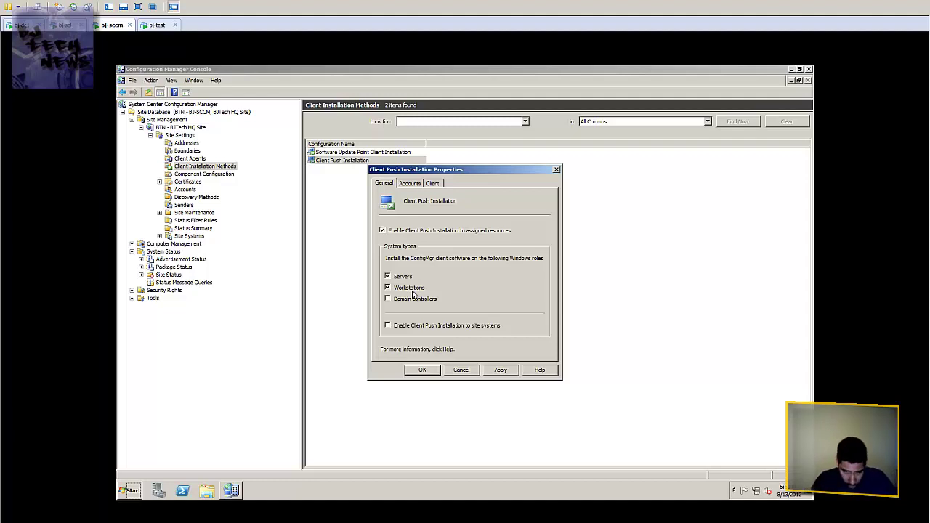
{"action": "left_click", "coordinate": [399, 327]}
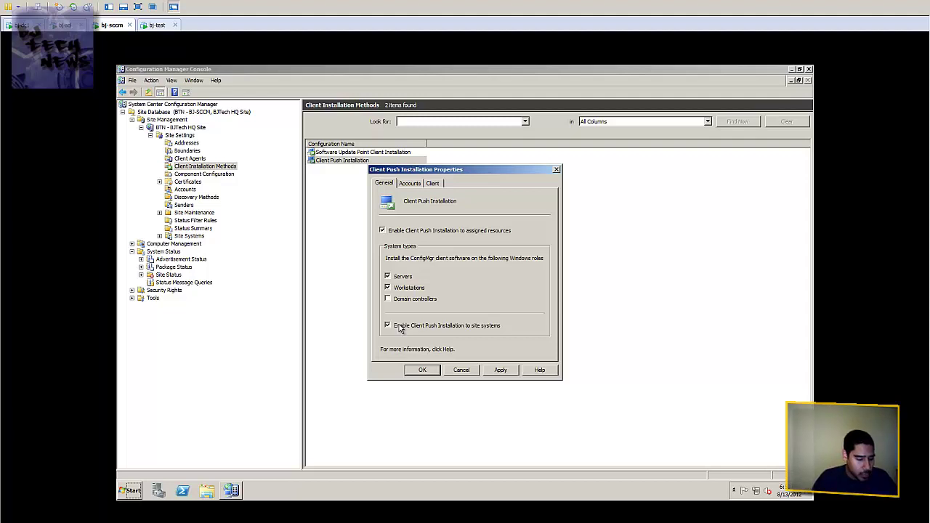
{"action": "left_click", "coordinate": [410, 184]}
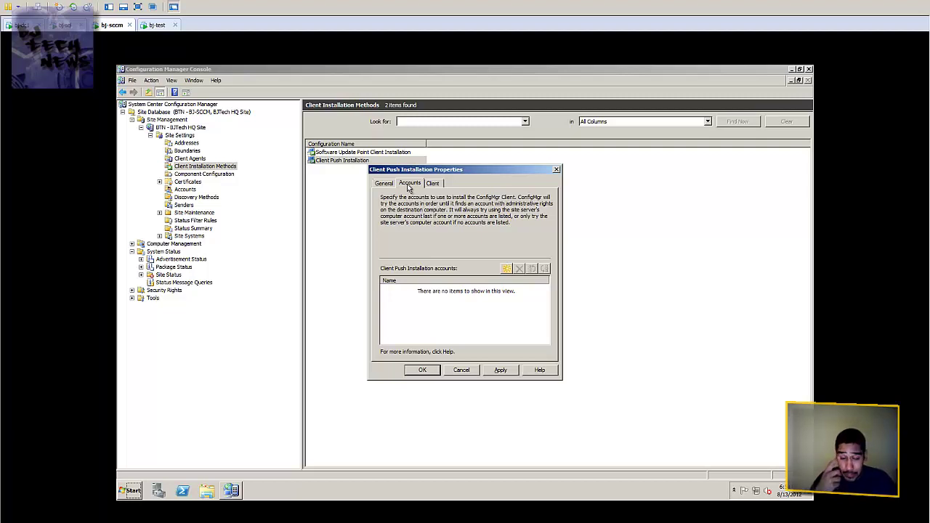
- Add the BJTech domain Administrator as the client push installation account, with its password, and apply
{"action": "left_click", "coordinate": [507, 268]}
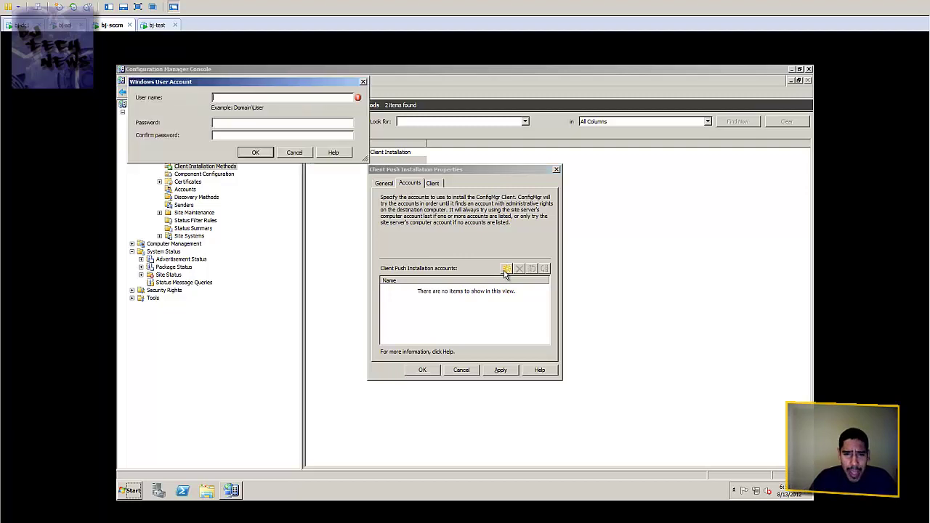
{"action": "type", "text": "bjt"}
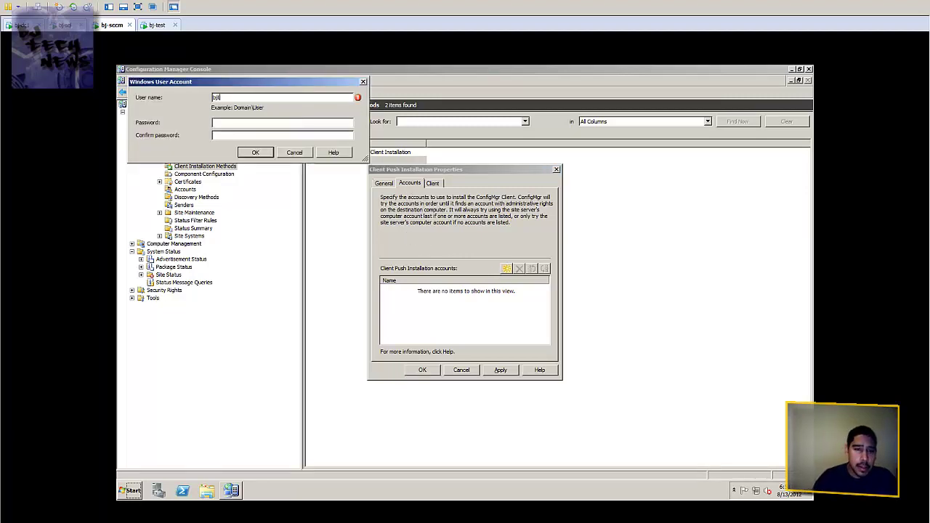
{"action": "type", "text": "ech\\Administrator"}
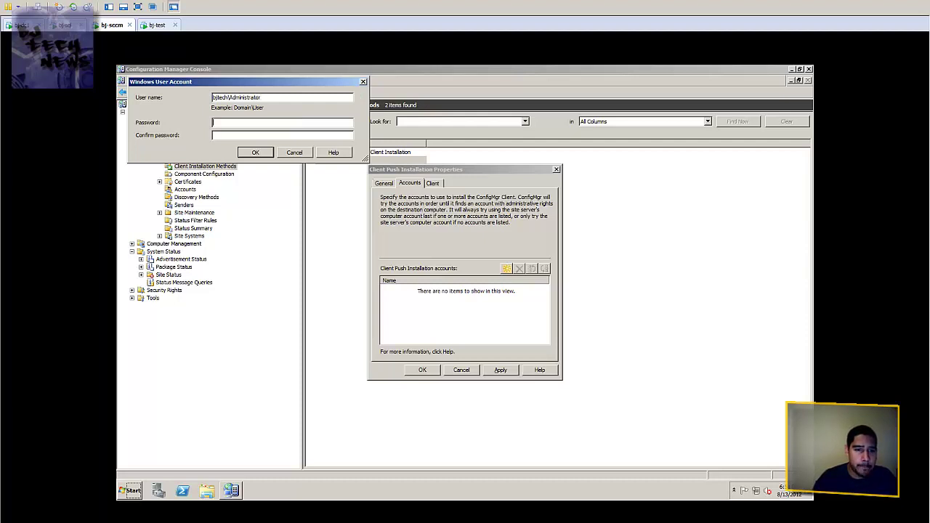
{"action": "type", "text": "****"}
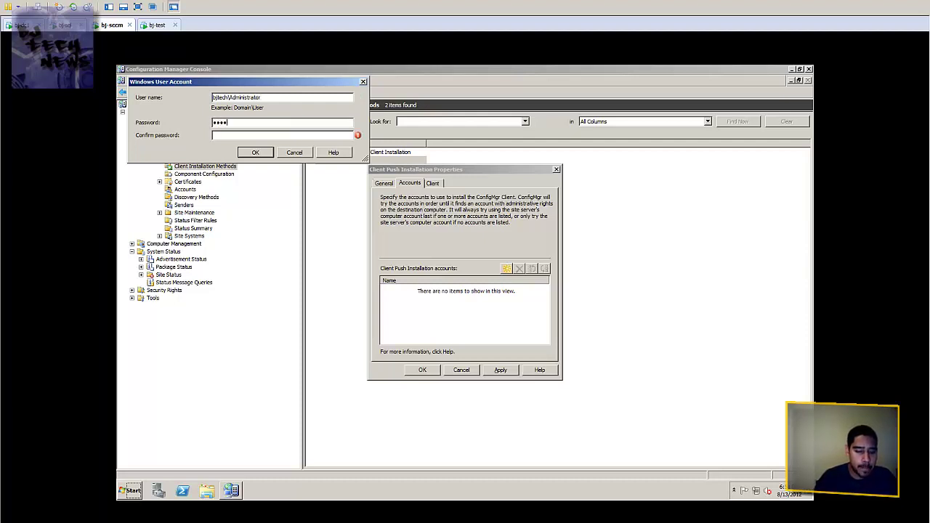
{"action": "type", "text": "****"}
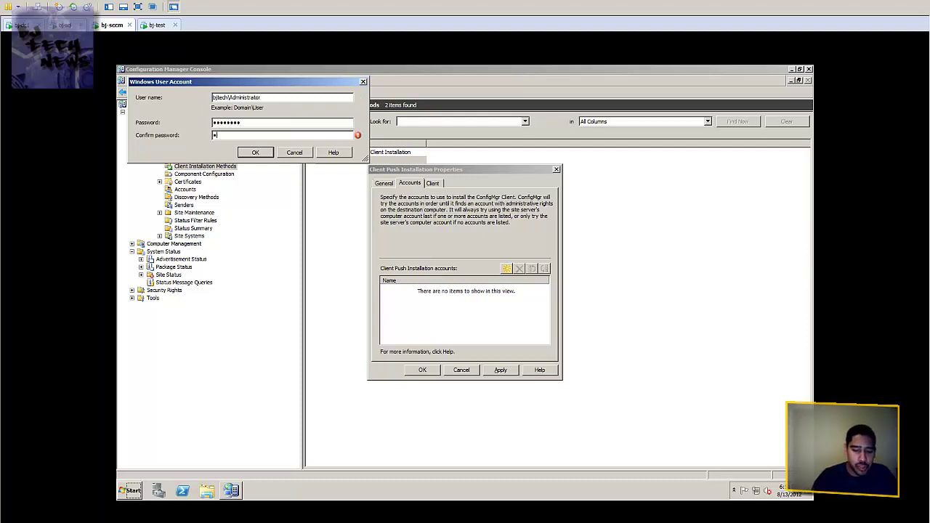
{"action": "type", "text": "********"}
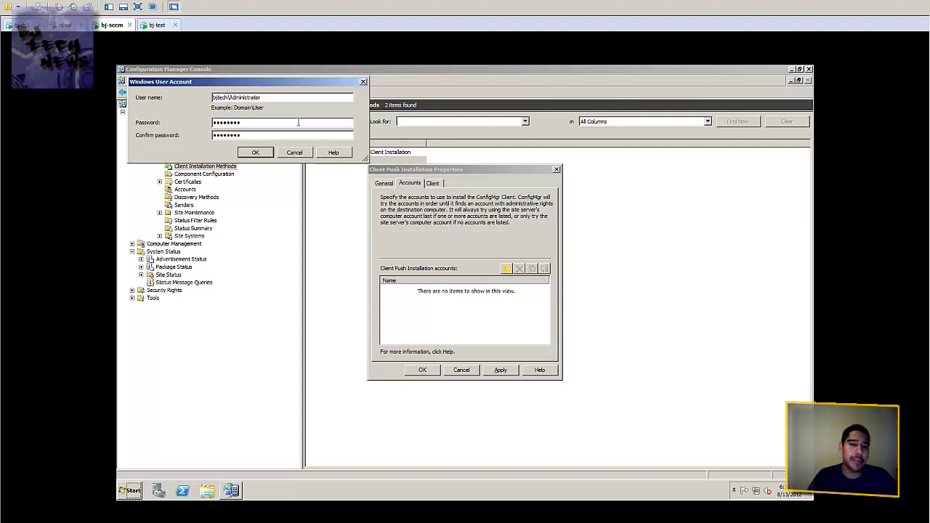
{"action": "left_click", "coordinate": [255, 152]}
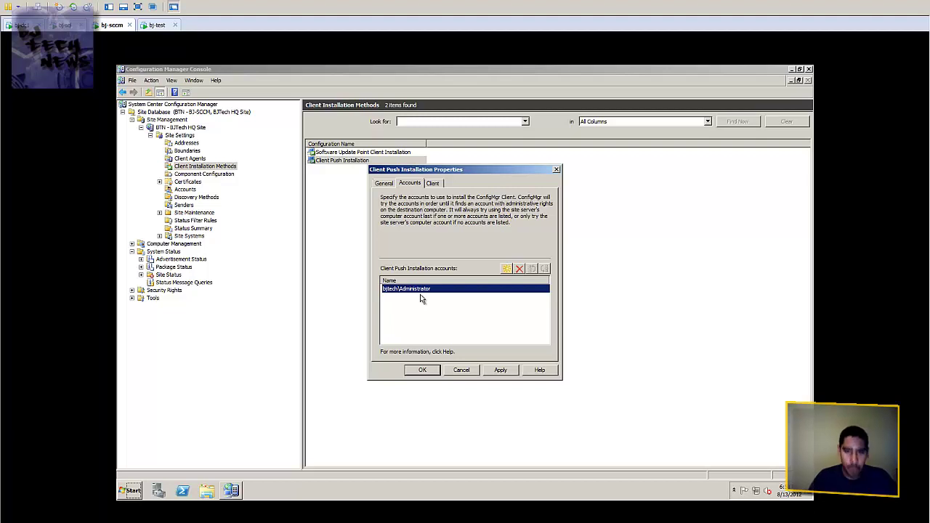
{"action": "left_click", "coordinate": [500, 372]}
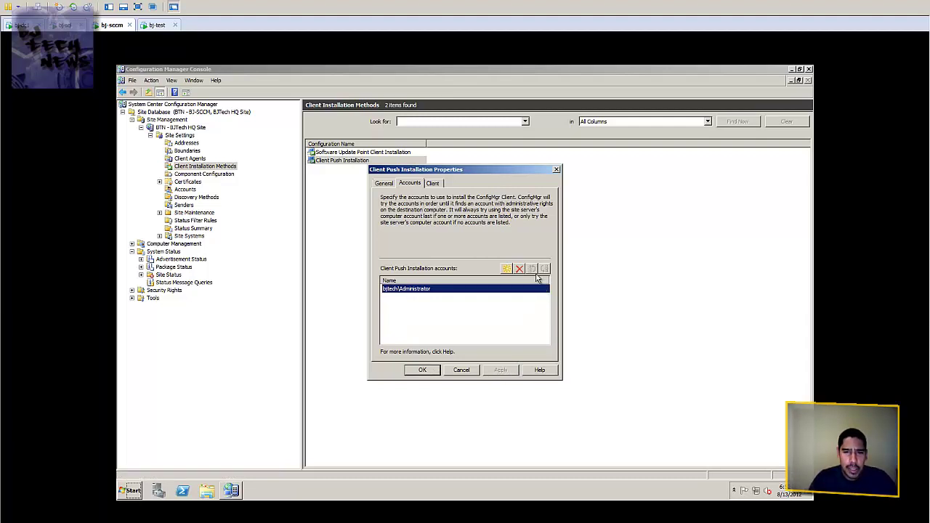
{"action": "left_click", "coordinate": [440, 184]}
- Append SMSCACHESIZE=2000 after SMSSITECODE=BTN in the installation properties and apply
{"action": "left_click", "coordinate": [448, 236]}
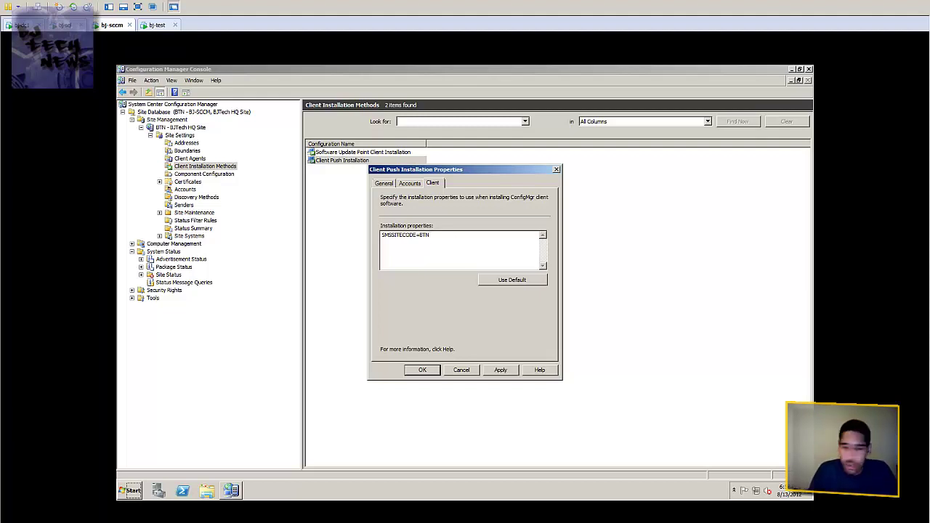
{"action": "type", "text": "SMSCAC"}
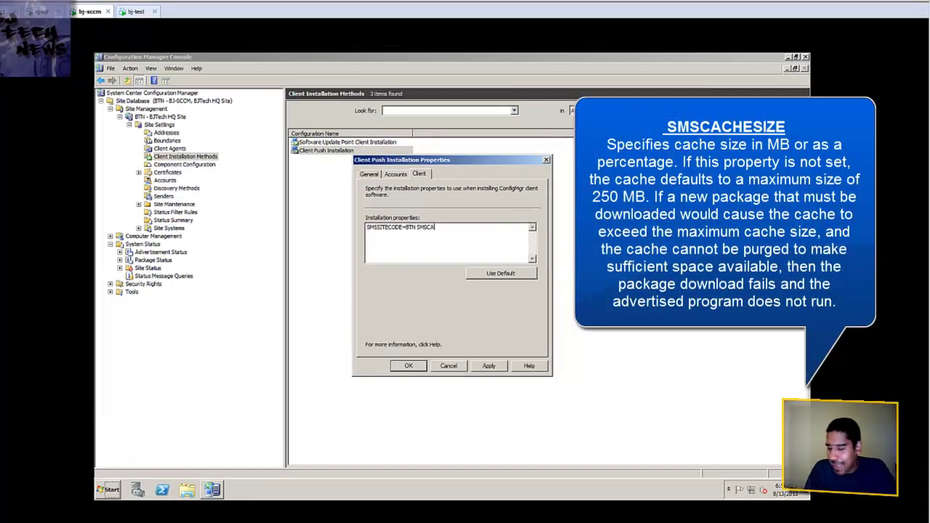
{"action": "type", "text": "HESI"}
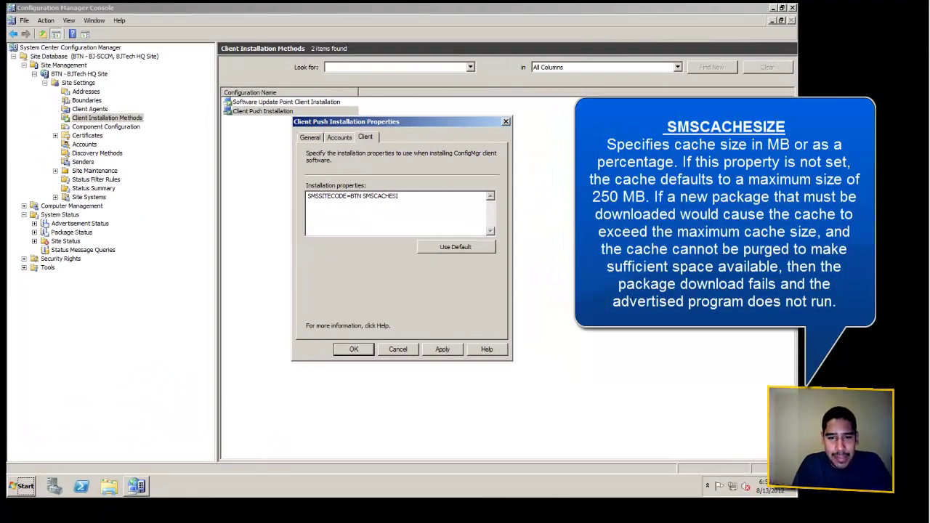
{"action": "type", "text": "ZE="}
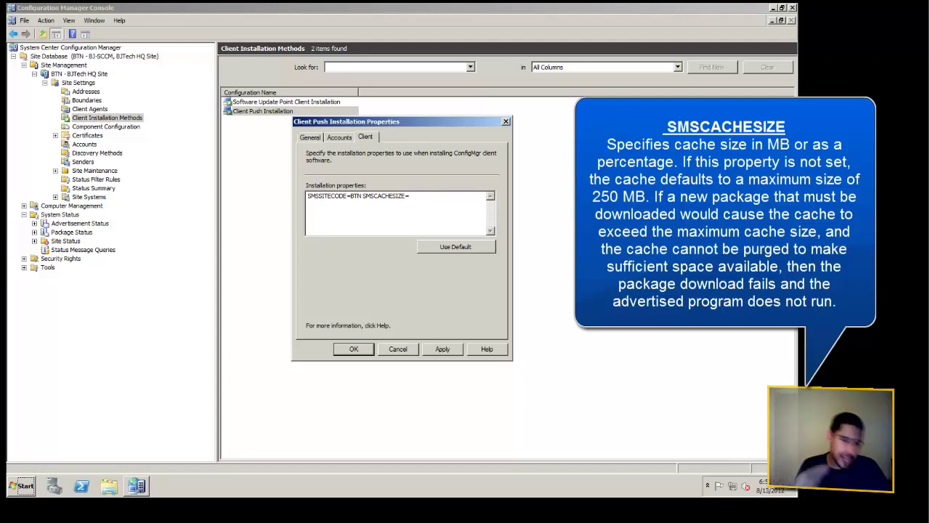
{"action": "type", "text": "2000"}
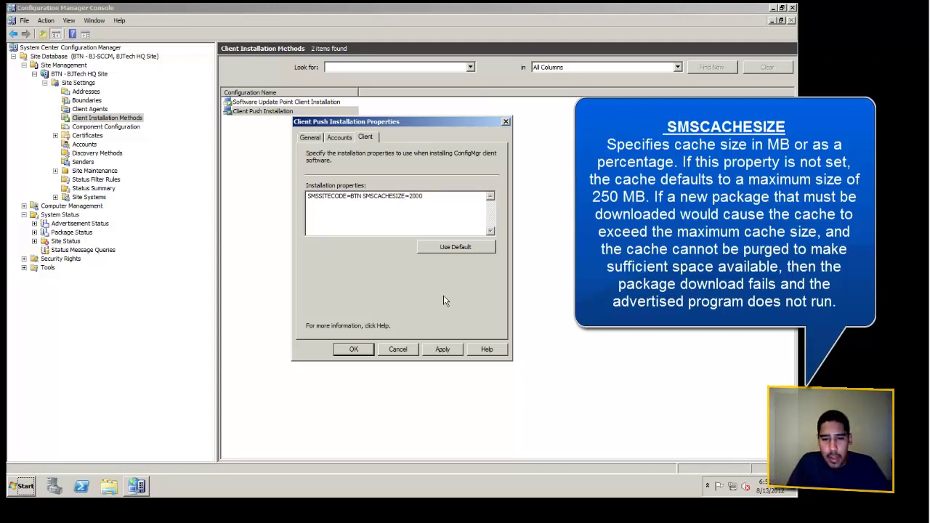
{"action": "left_click", "coordinate": [442, 349]}
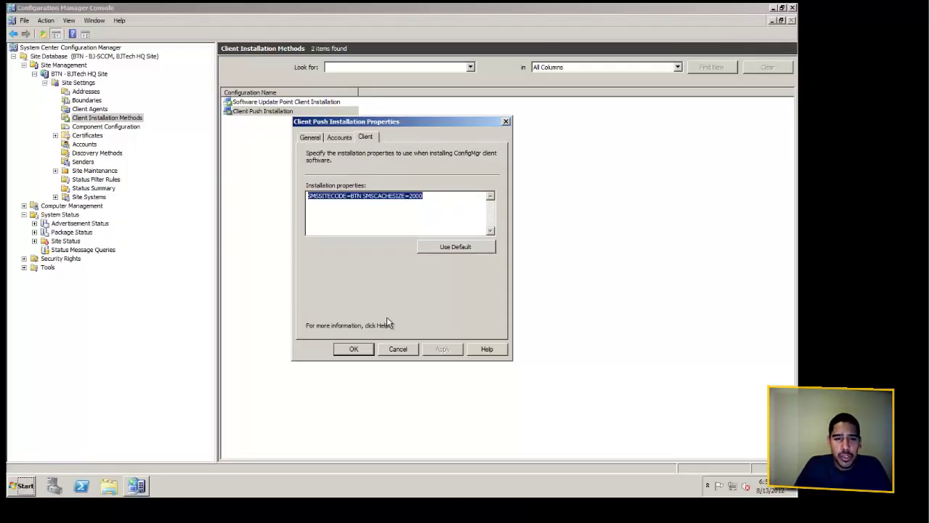
- Save and close Client Push Installation Properties, then show the site's Discovery Methods
{"action": "left_click", "coordinate": [354, 349]}
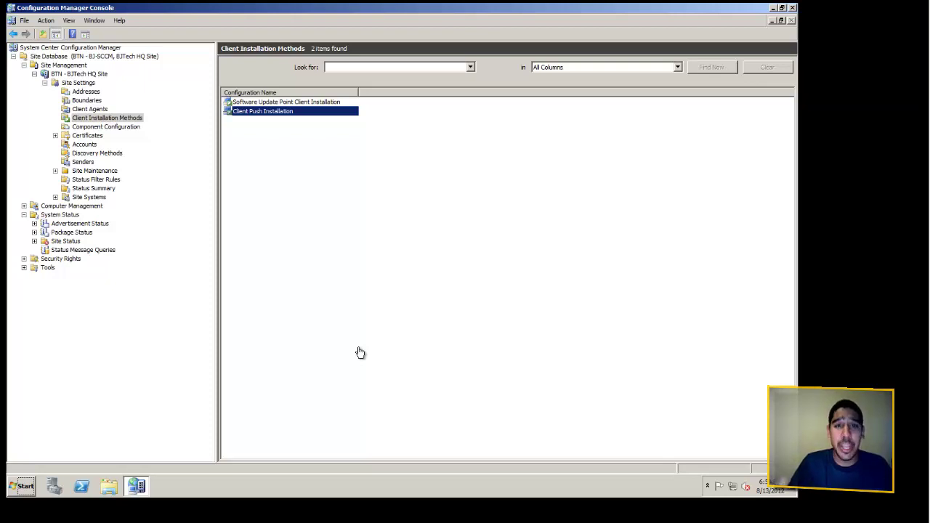
{"action": "left_click", "coordinate": [104, 156]}
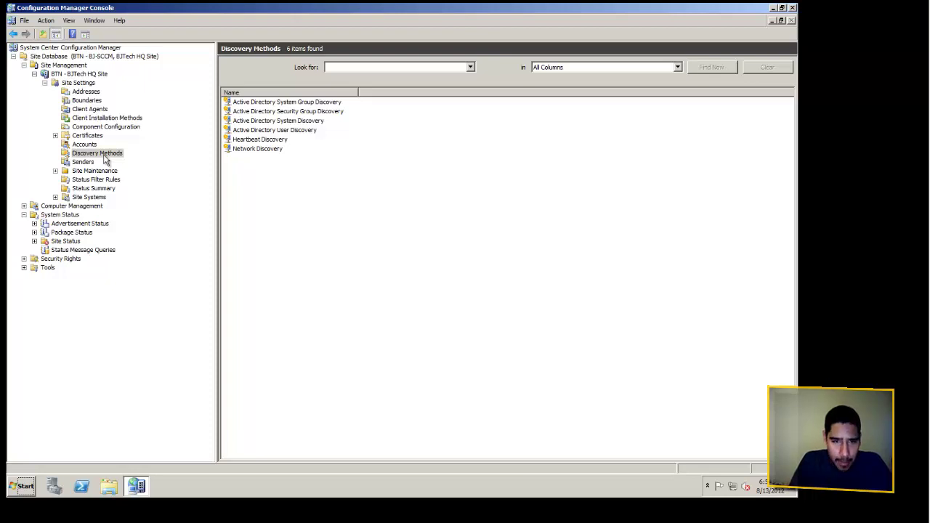
{"action": "left_click", "coordinate": [243, 132]}
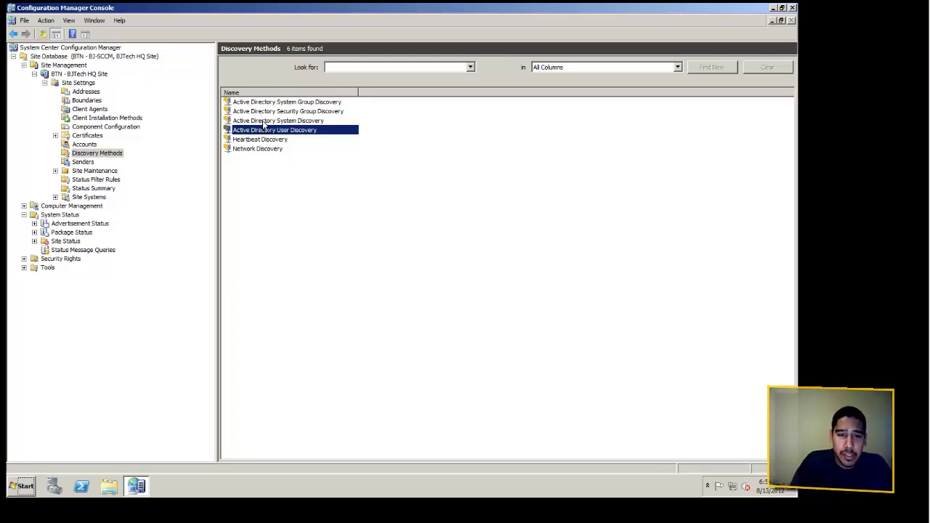
{"action": "left_click", "coordinate": [264, 124]}
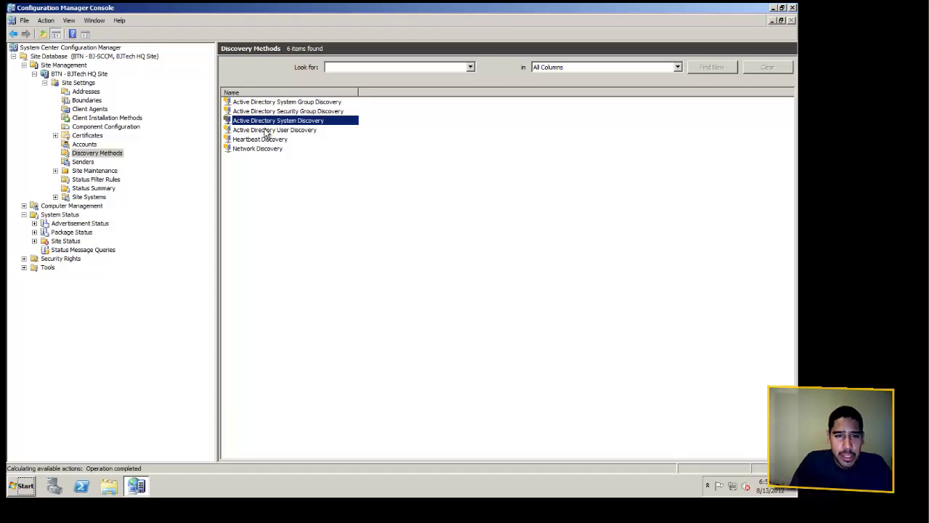
{"action": "left_click", "coordinate": [266, 131]}
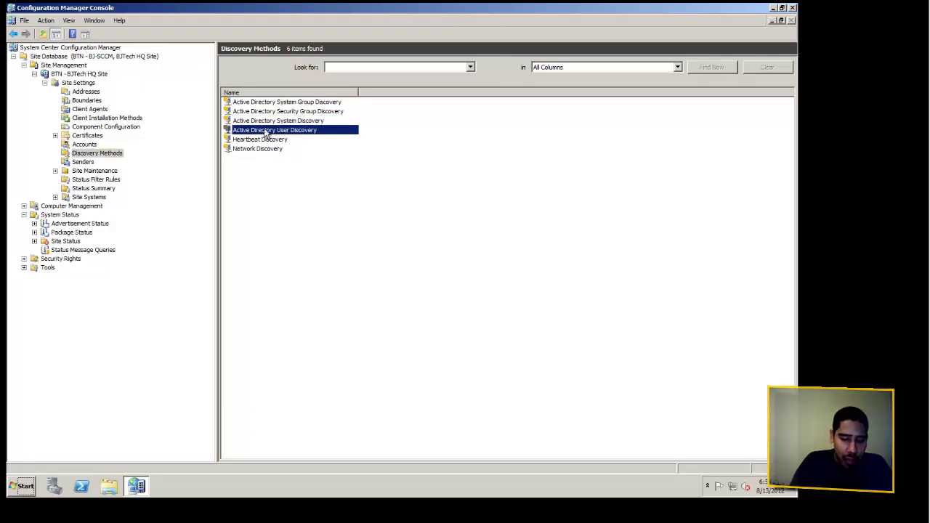
{"action": "left_click", "coordinate": [296, 103]}
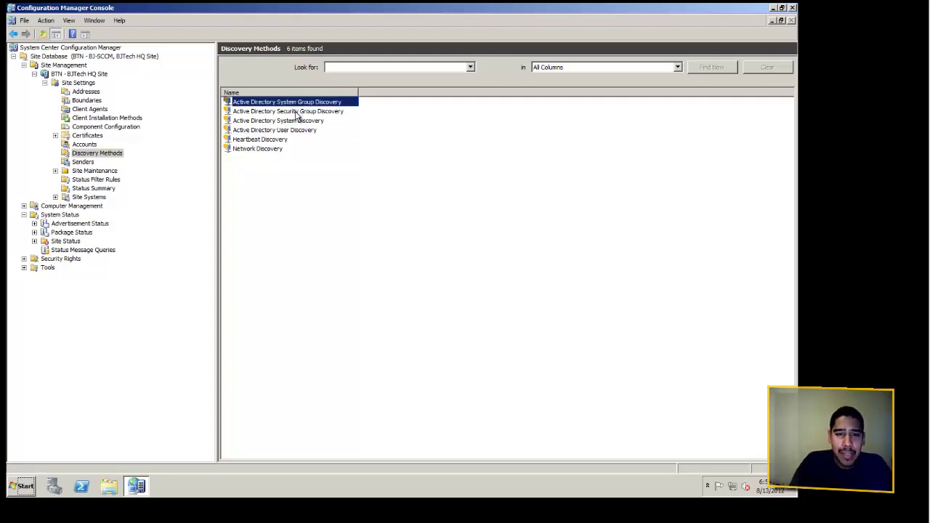
{"action": "left_click", "coordinate": [296, 113]}
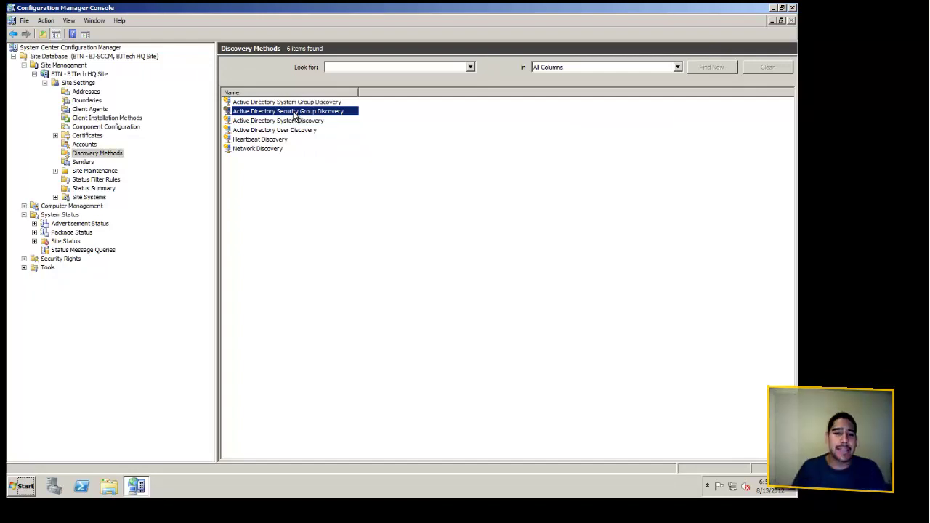
- Set Heartbeat Discovery to send every 1 Hours instead of weekly, and save it
{"action": "double_click", "coordinate": [262, 140]}
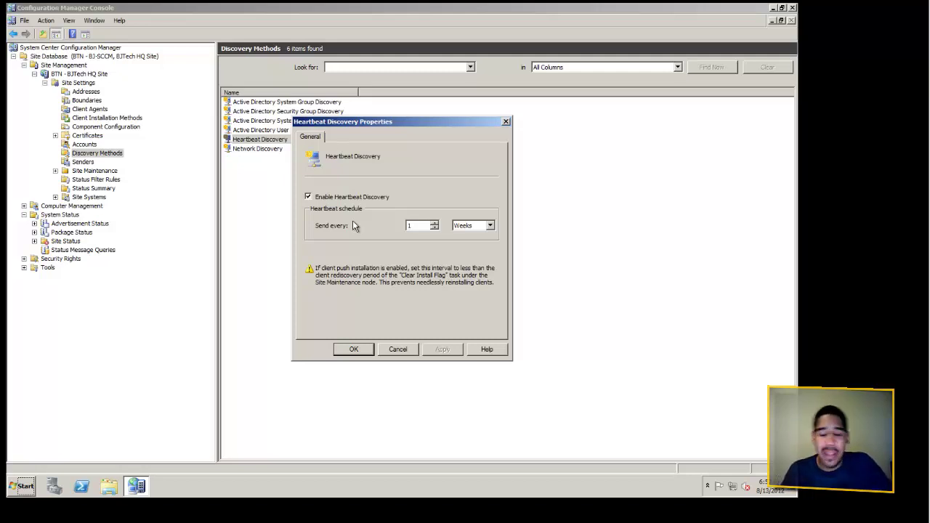
{"action": "left_click", "coordinate": [490, 225]}
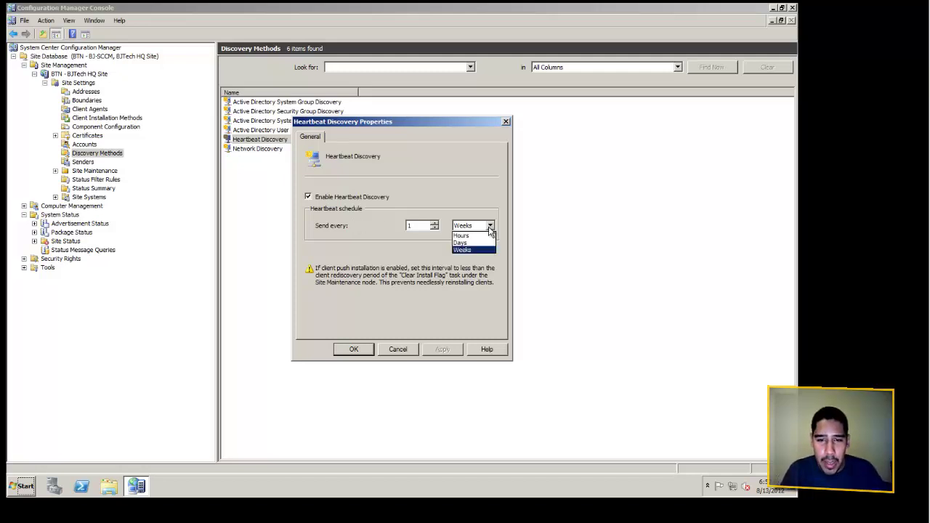
{"action": "left_click", "coordinate": [487, 237]}
{"action": "left_click", "coordinate": [442, 350]}
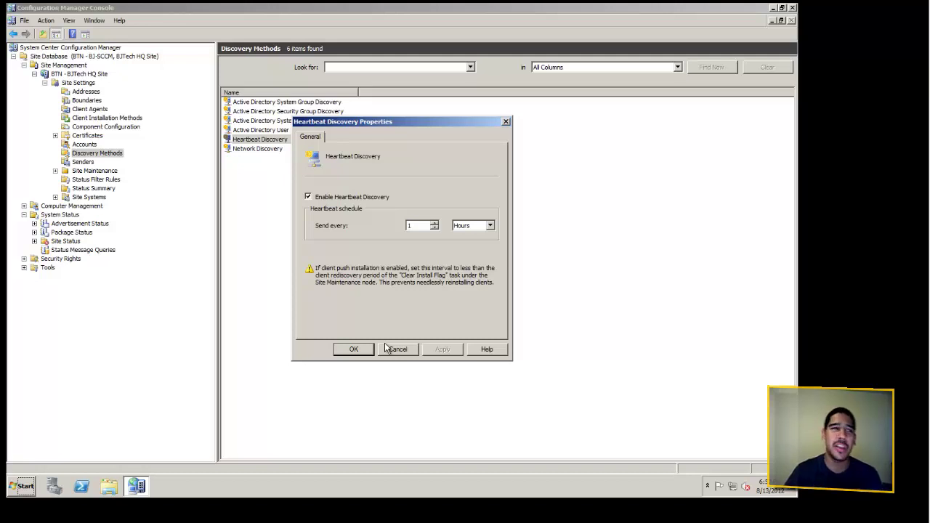
{"action": "left_click", "coordinate": [354, 350]}
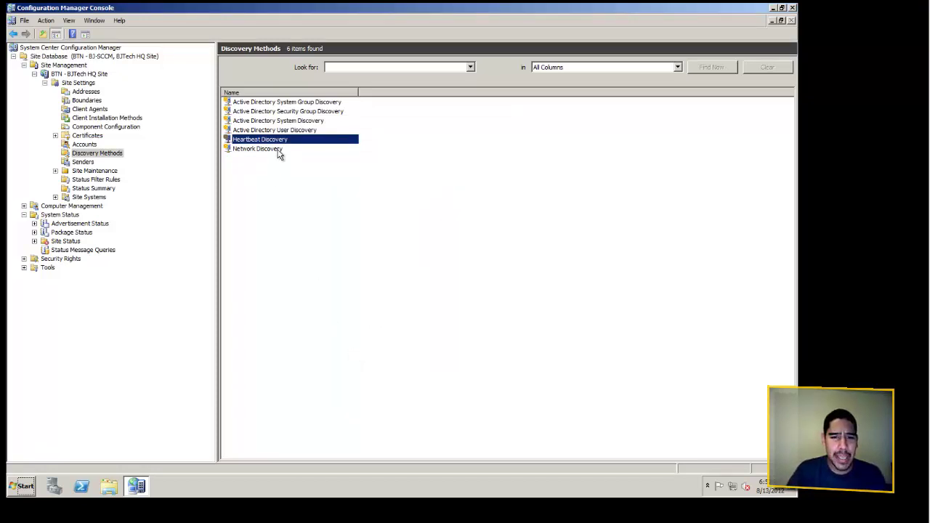
{"action": "left_click", "coordinate": [284, 121]}
- Enable and apply Active Directory System Discovery, then begin adding a new container
{"action": "double_click", "coordinate": [285, 120]}
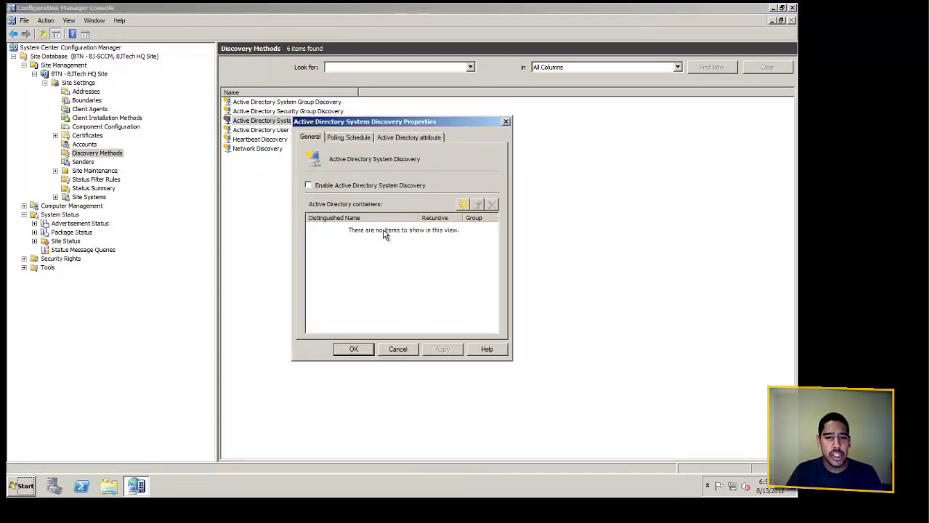
{"action": "left_click", "coordinate": [363, 186]}
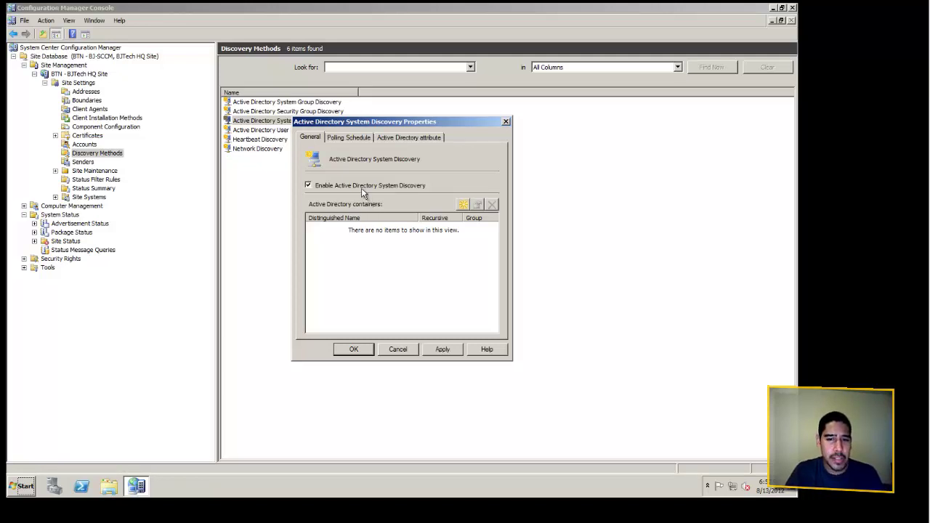
{"action": "left_click", "coordinate": [444, 351]}
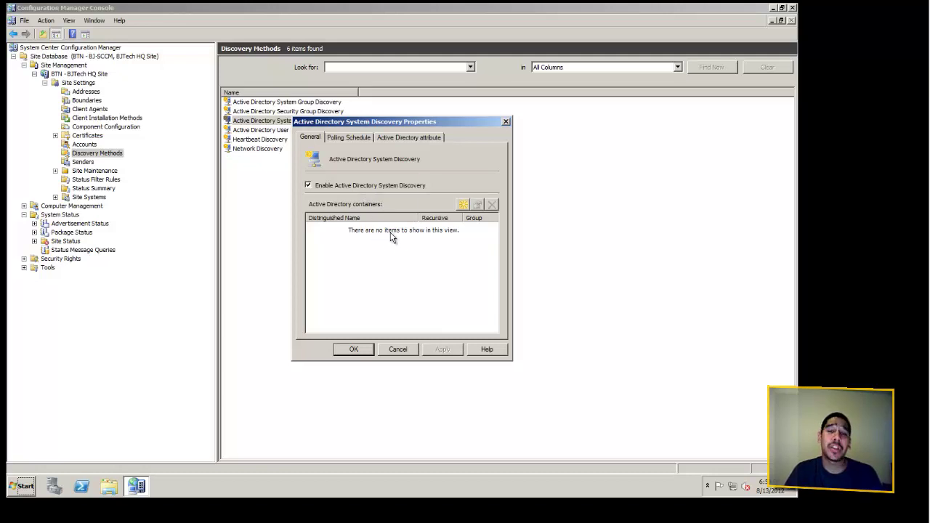
{"action": "left_click", "coordinate": [463, 205]}
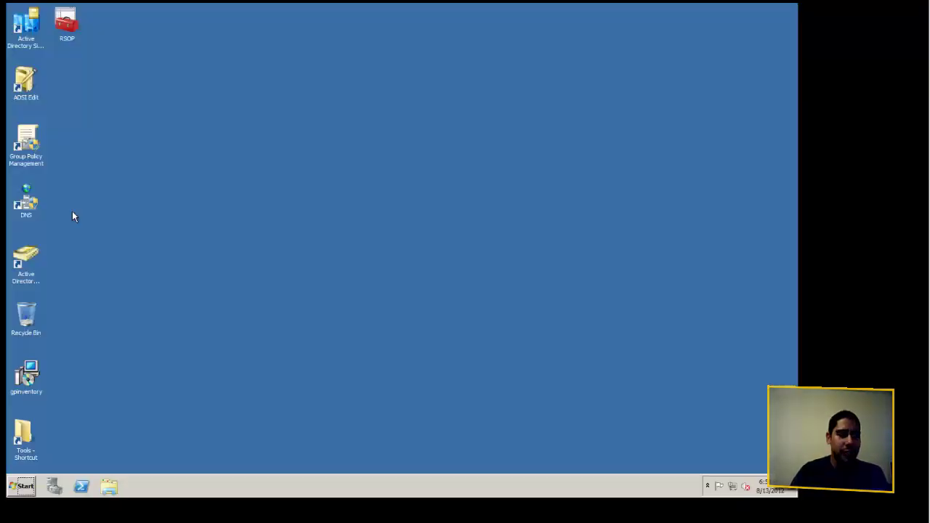
- Launch Active Directory Users and Computers from its desktop shortcut
{"action": "left_click", "coordinate": [29, 256]}
{"action": "double_click", "coordinate": [29, 256]}
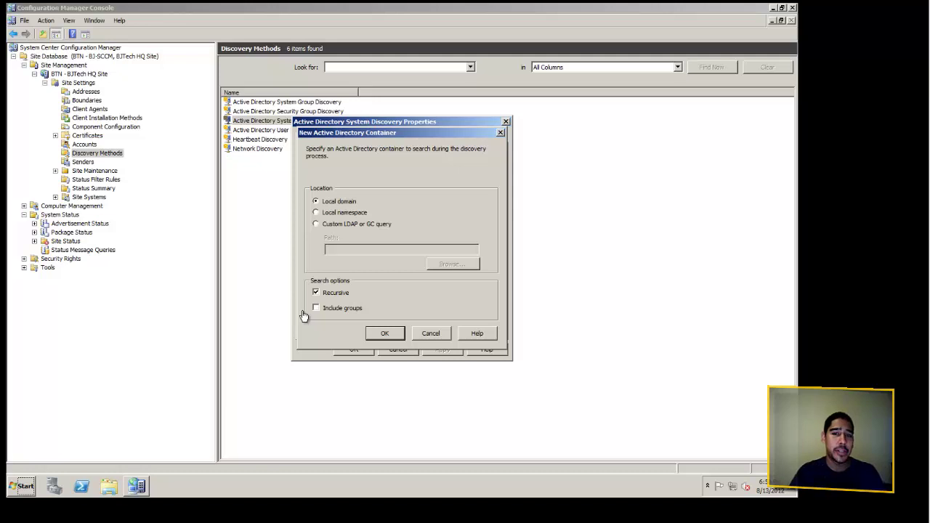
- Add Home › Computers › IT TEST as a custom LDAP container for system discovery
{"action": "left_click", "coordinate": [351, 225]}
{"action": "left_click", "coordinate": [452, 266]}
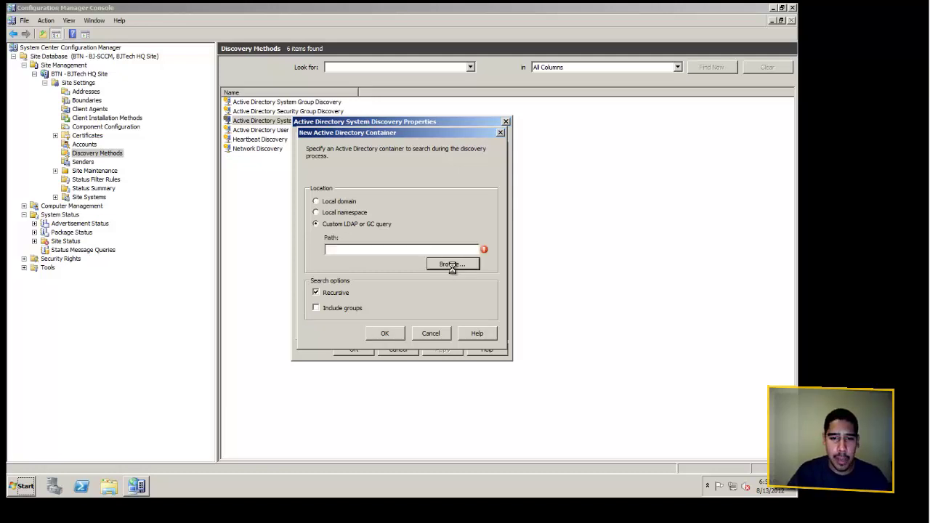
{"action": "left_click", "coordinate": [363, 247]}
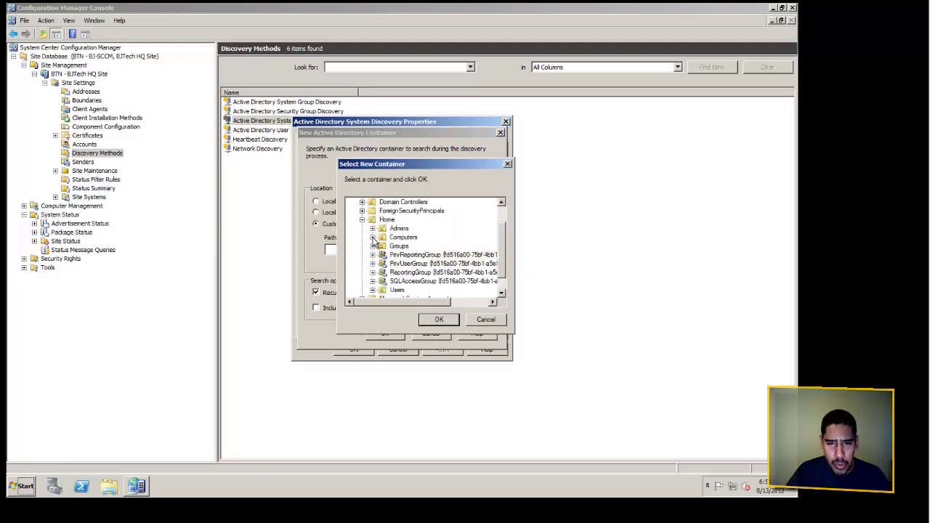
{"action": "left_click", "coordinate": [373, 236]}
{"action": "left_click", "coordinate": [399, 248]}
{"action": "left_click", "coordinate": [383, 246]}
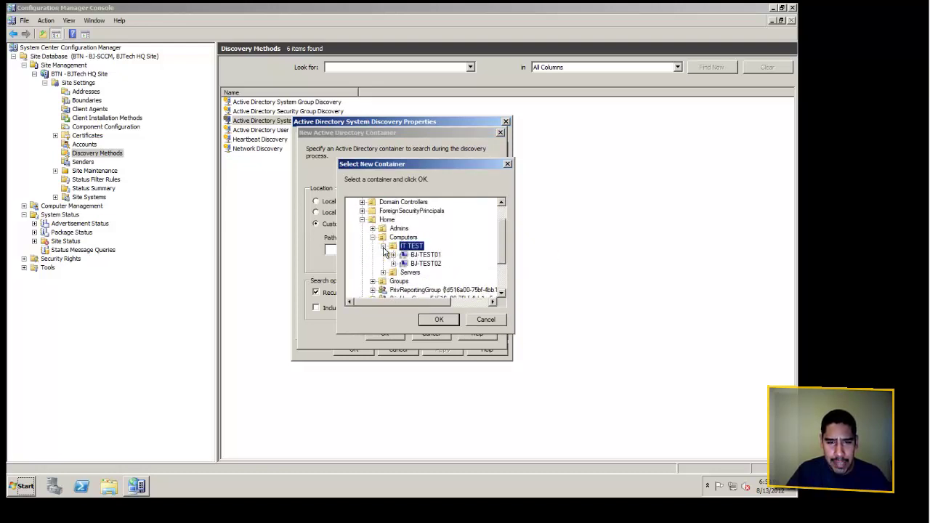
{"action": "left_click", "coordinate": [438, 321]}
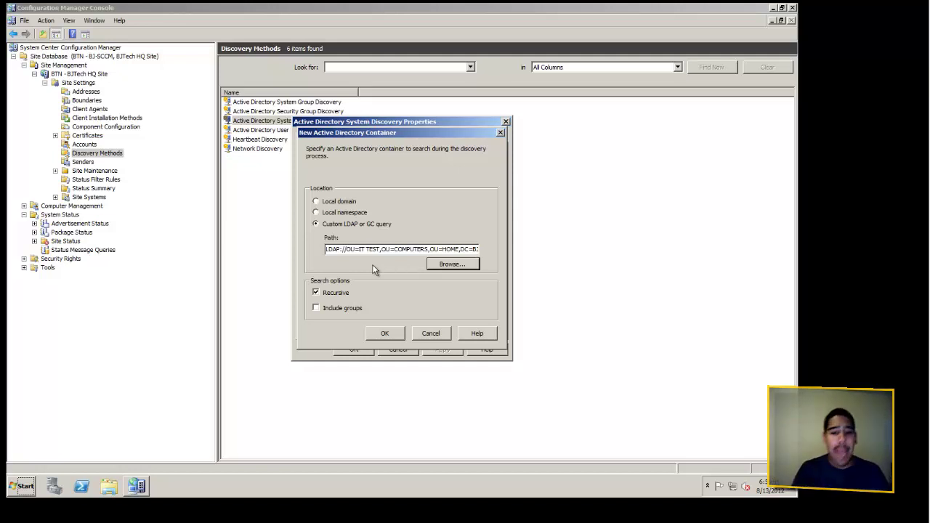
{"action": "left_click", "coordinate": [380, 333]}
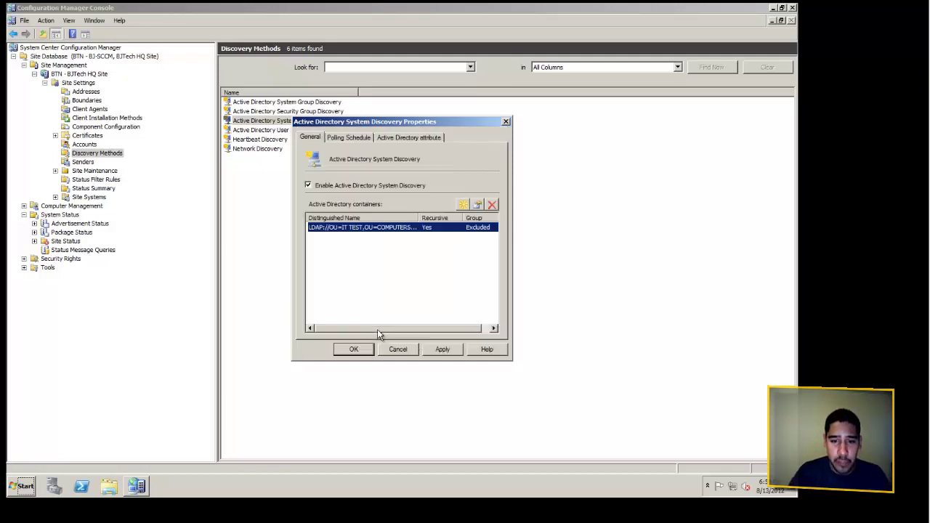
- Apply the IT TEST container and view the system discovery polling schedule, every 1 day
{"action": "left_click", "coordinate": [443, 350]}
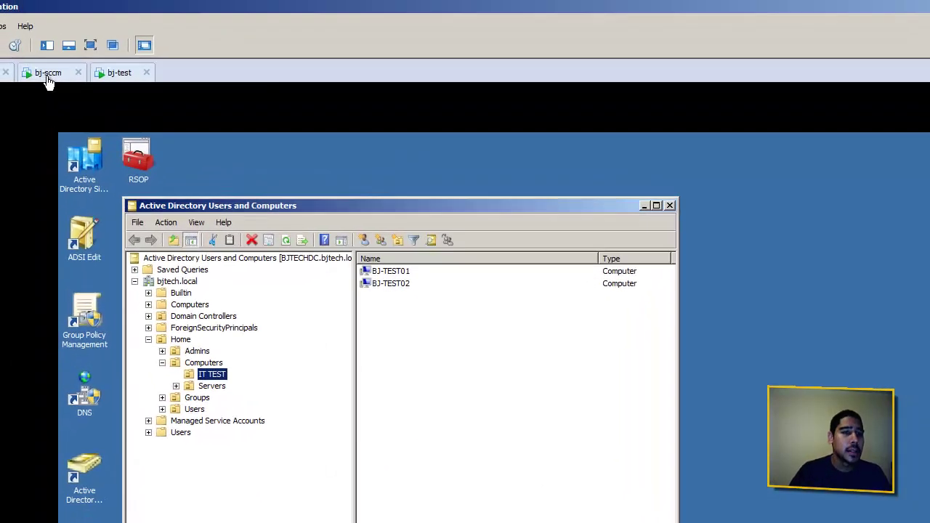
{"action": "left_click", "coordinate": [47, 76]}
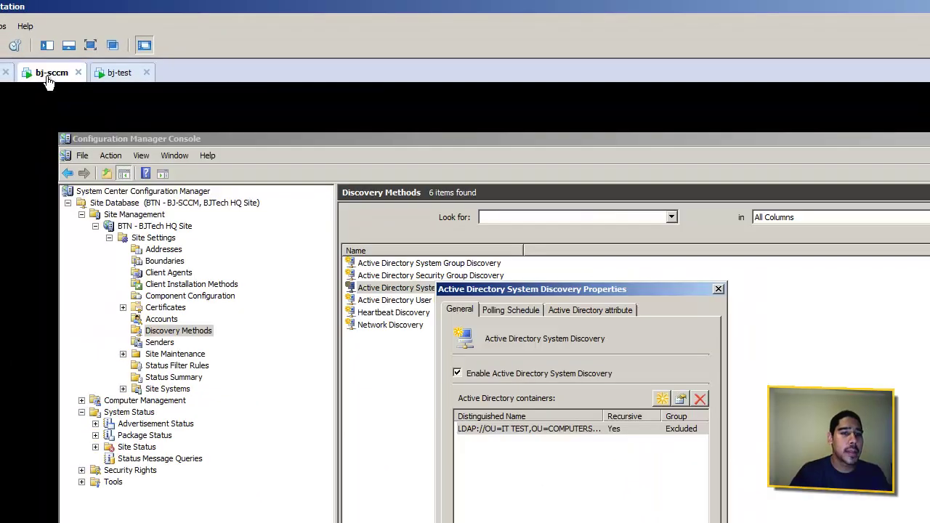
{"action": "left_click", "coordinate": [528, 311]}
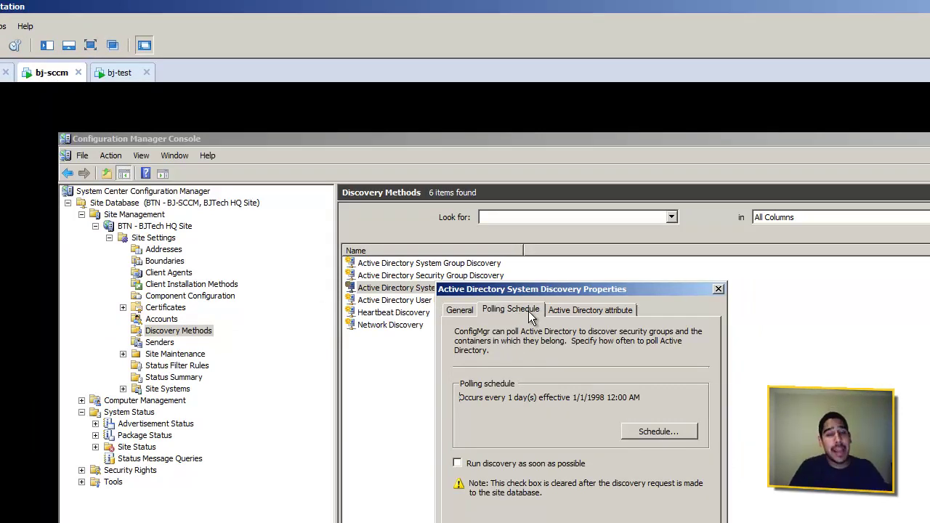
- Set Active Directory System Discovery to run as soon as possible, check its attributes, and save
{"action": "left_click", "coordinate": [554, 466]}
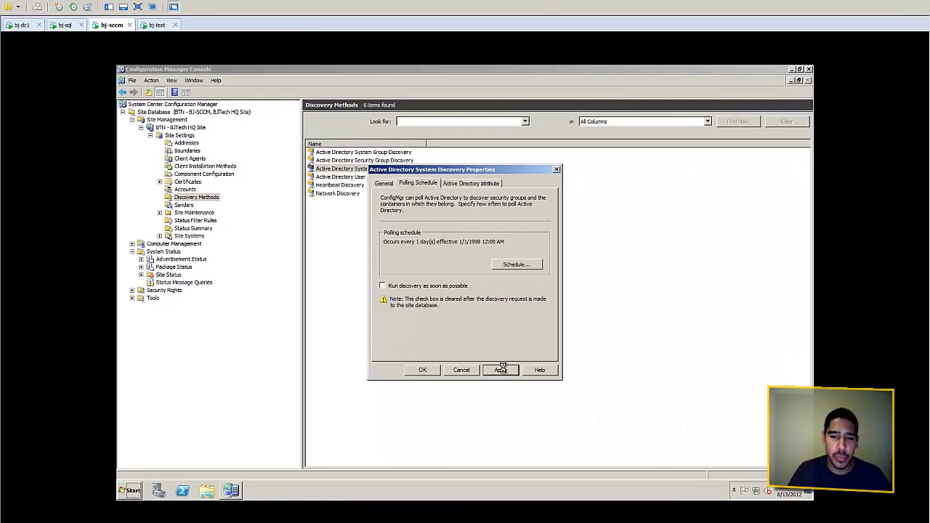
{"action": "left_click", "coordinate": [500, 370]}
{"action": "left_click", "coordinate": [467, 184]}
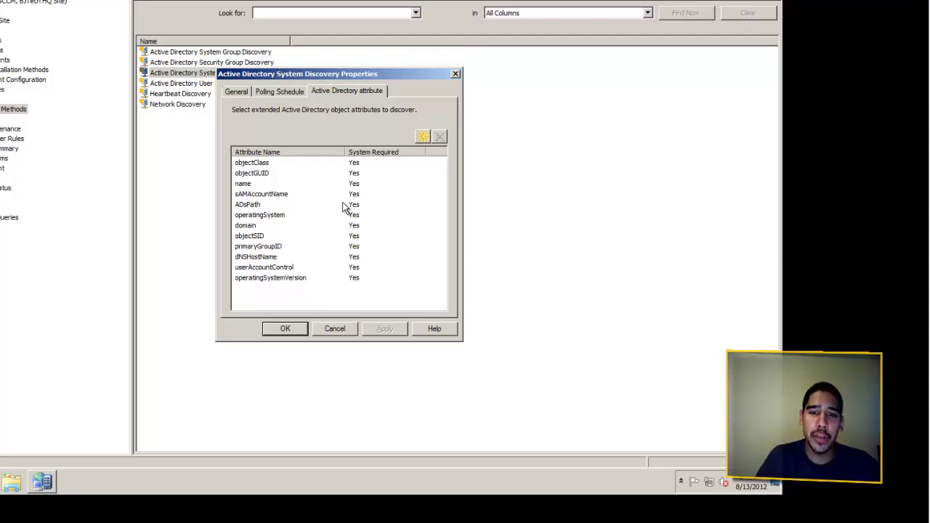
{"action": "left_click", "coordinate": [285, 330]}
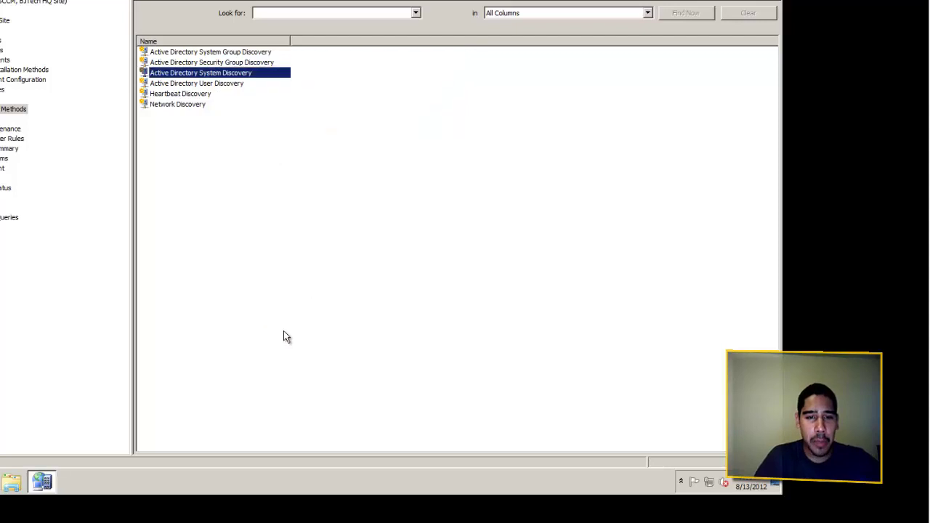
- Enable Active Directory User Discovery and begin adding a new search container
{"action": "double_click", "coordinate": [239, 83]}
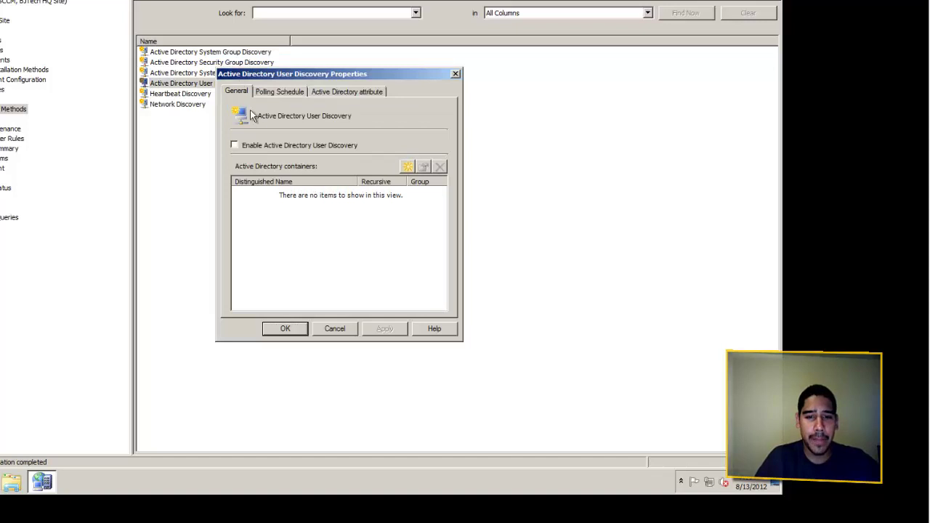
{"action": "left_click", "coordinate": [263, 145]}
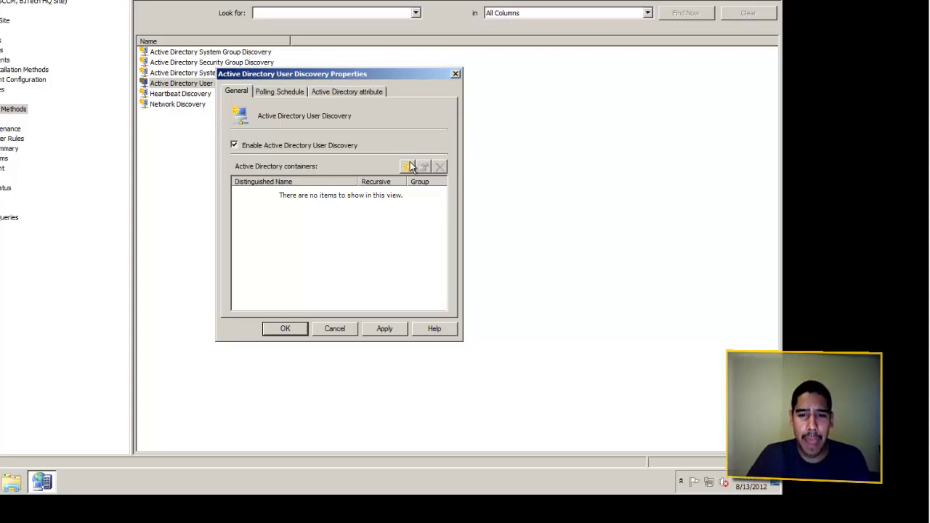
{"action": "left_click", "coordinate": [408, 166]}
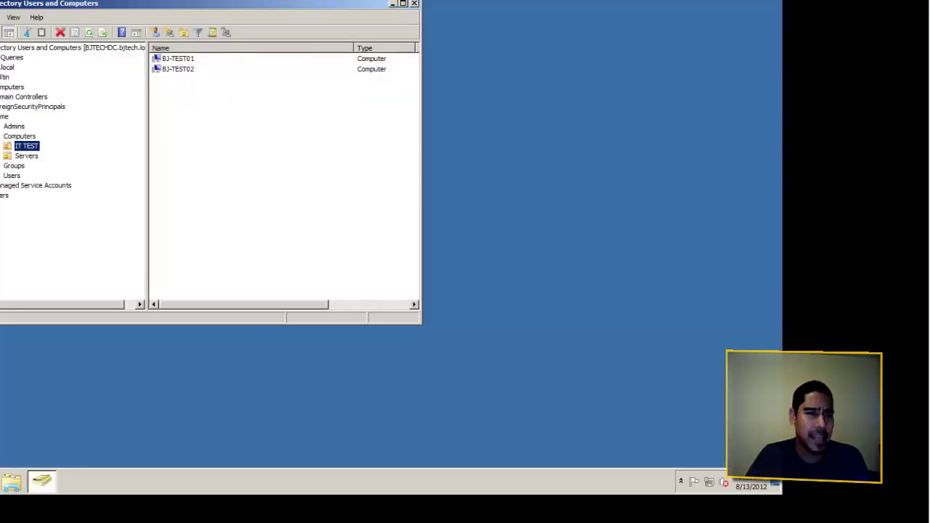
{"action": "left_click", "coordinate": [15, 128]}
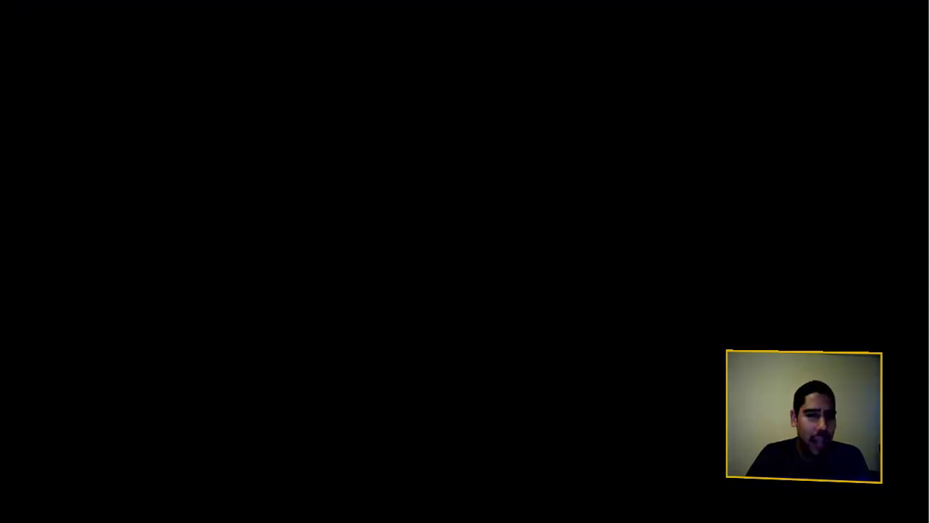
{"action": "left_click", "coordinate": [116, 29]}
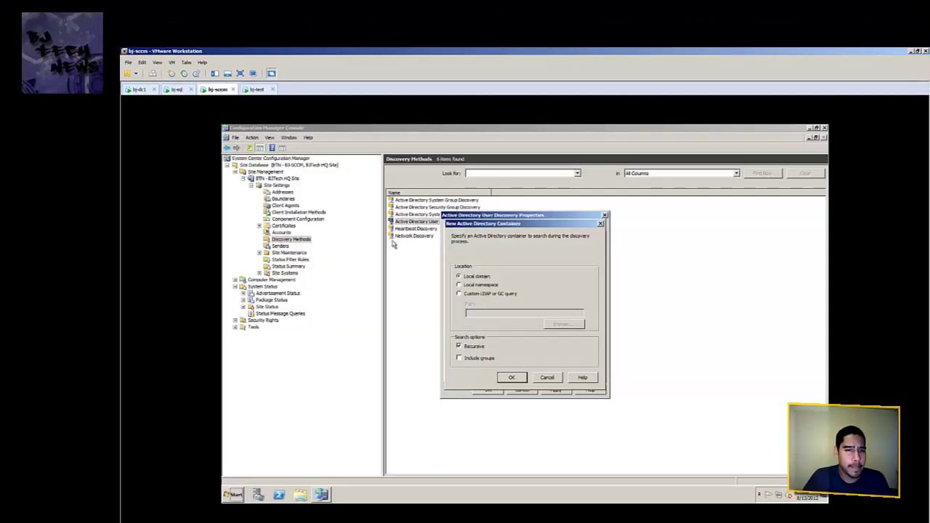
- Add the Home > Admins OU as a custom LDAP recursive container and apply it
{"action": "left_click", "coordinate": [458, 294]}
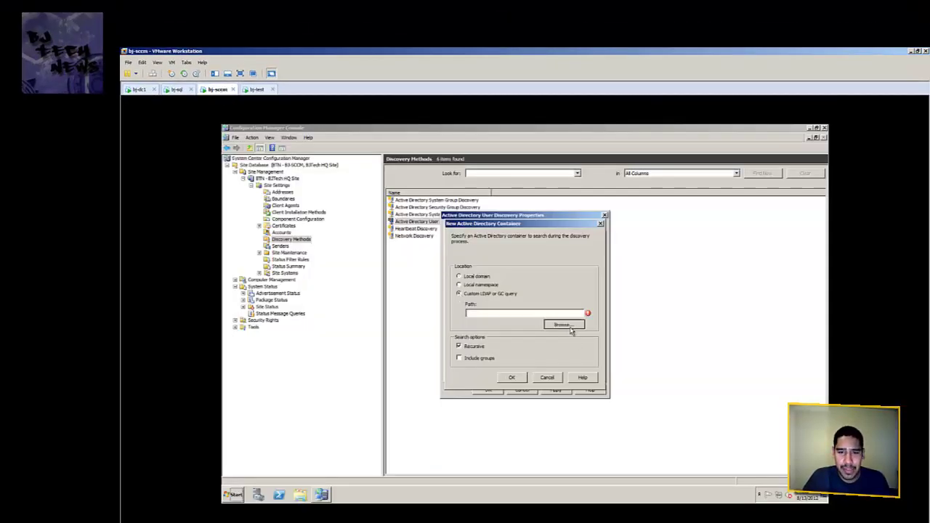
{"action": "left_click", "coordinate": [565, 324]}
{"action": "left_click", "coordinate": [495, 310]}
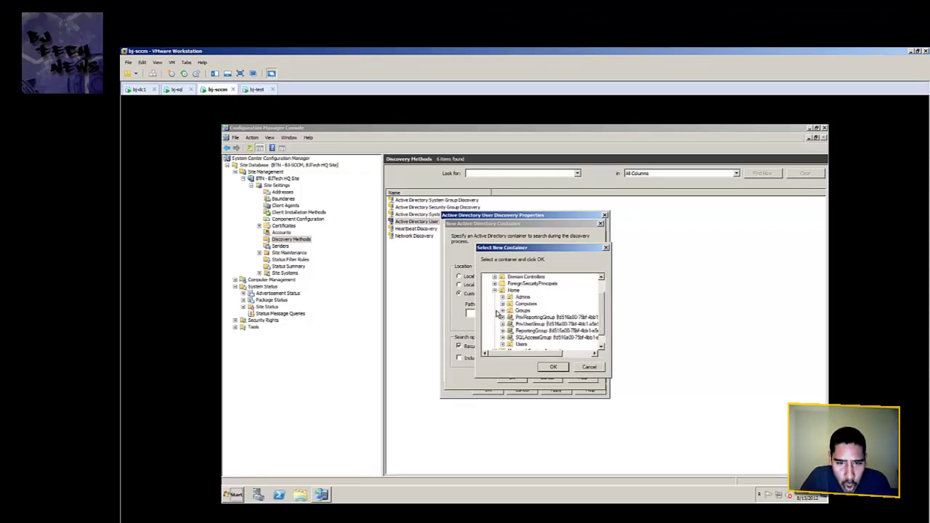
{"action": "left_click", "coordinate": [513, 298]}
{"action": "left_click", "coordinate": [502, 297]}
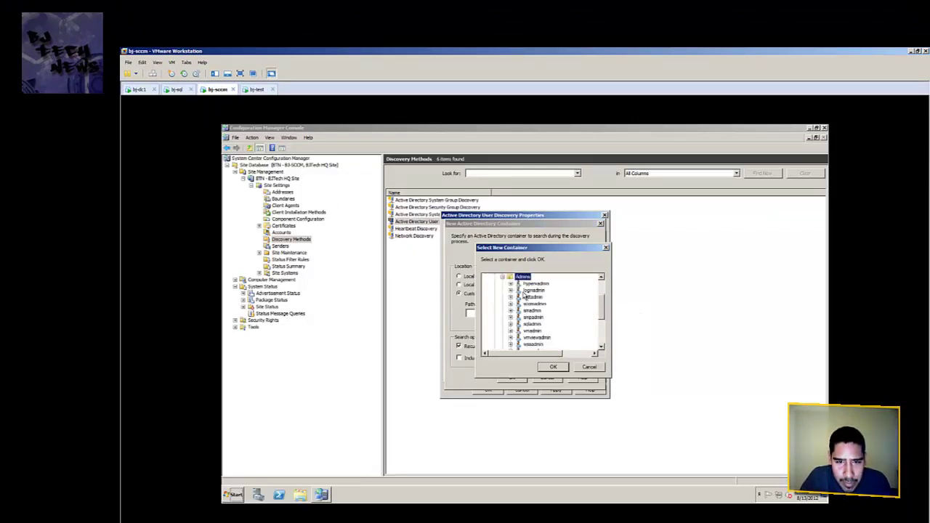
{"action": "left_click", "coordinate": [551, 368]}
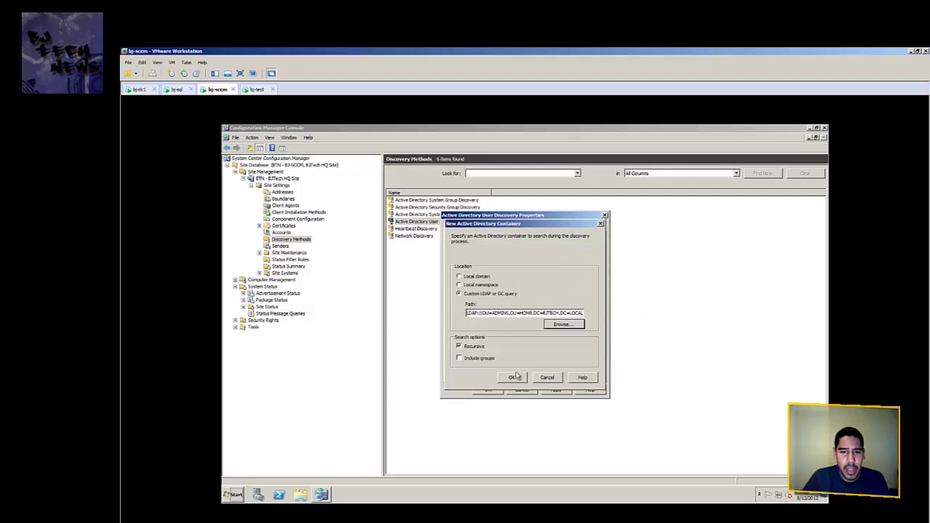
{"action": "left_click", "coordinate": [513, 378]}
{"action": "left_click", "coordinate": [556, 390]}
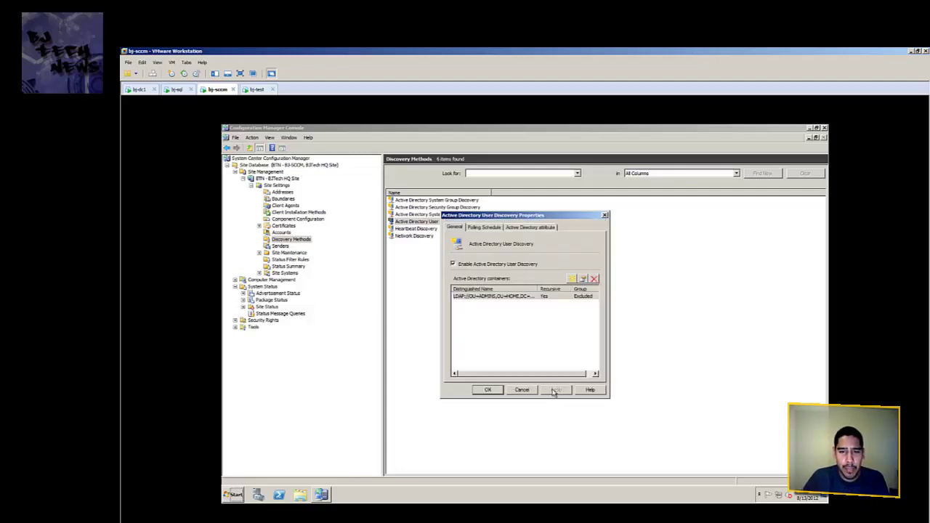
{"action": "left_click", "coordinate": [480, 228]}
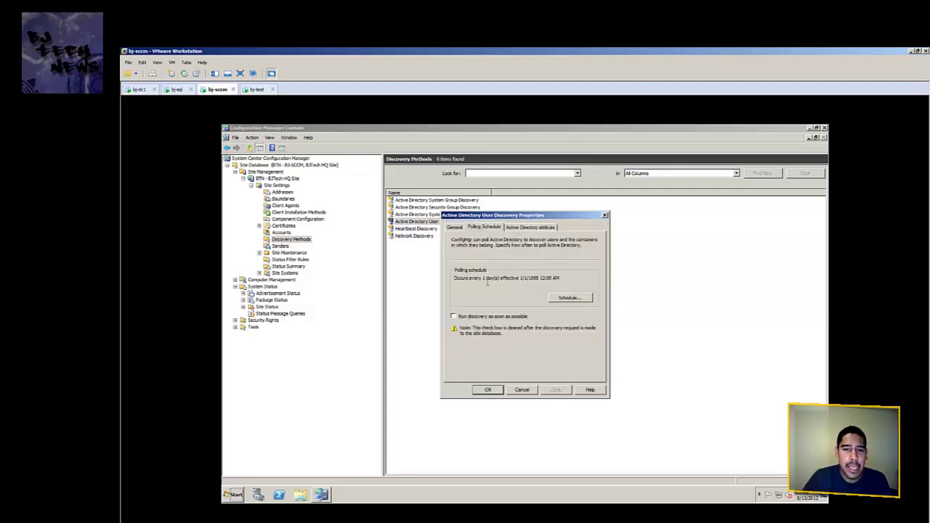
- Keep User Discovery's 1-day polling schedule, set it to run as soon as possible, and save
{"action": "left_click", "coordinate": [570, 298]}
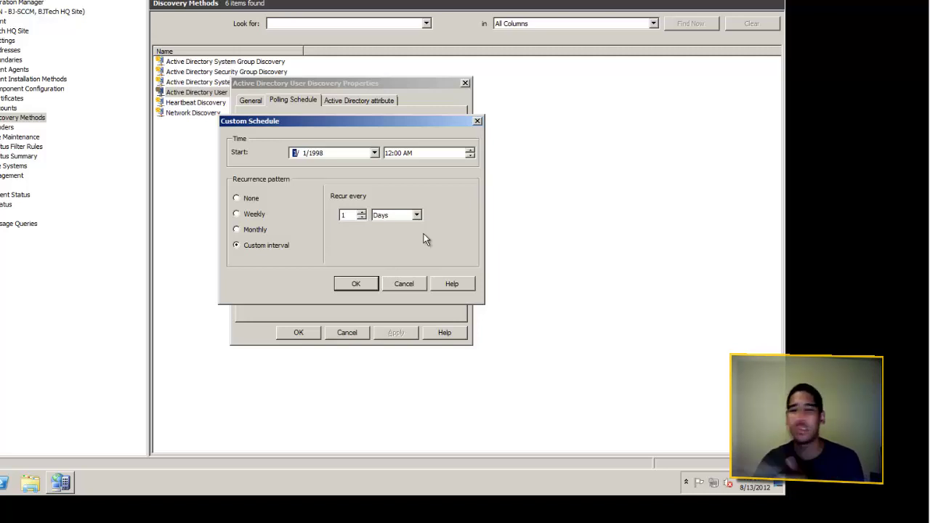
{"action": "left_click", "coordinate": [403, 283]}
{"action": "left_click", "coordinate": [287, 228]}
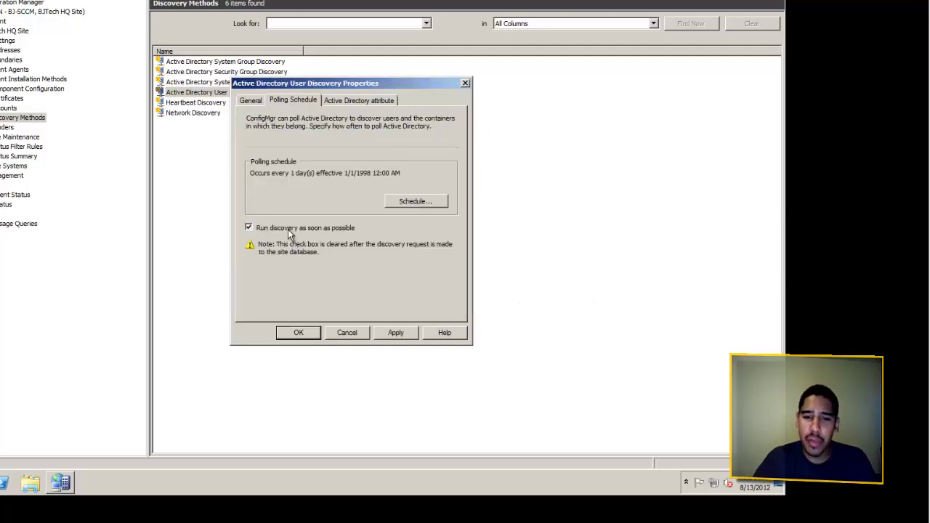
{"action": "left_click", "coordinate": [399, 332]}
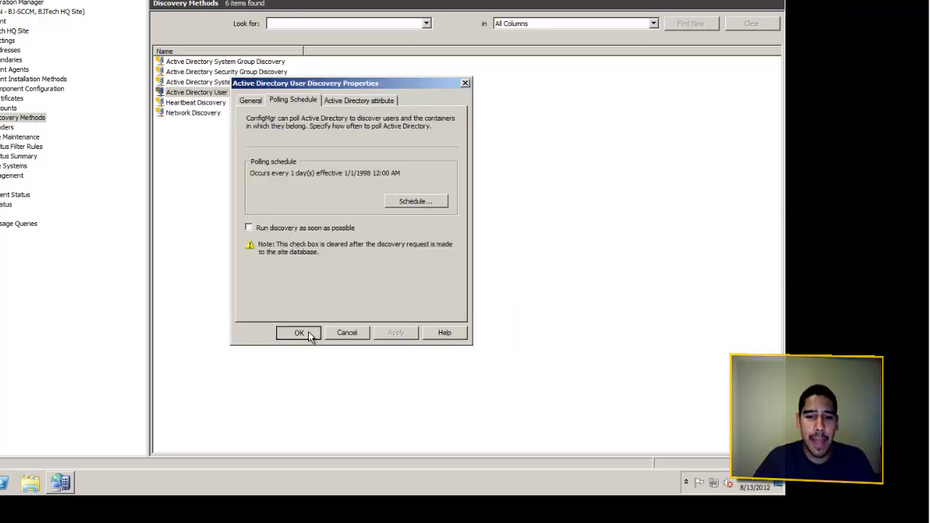
{"action": "left_click", "coordinate": [299, 333]}
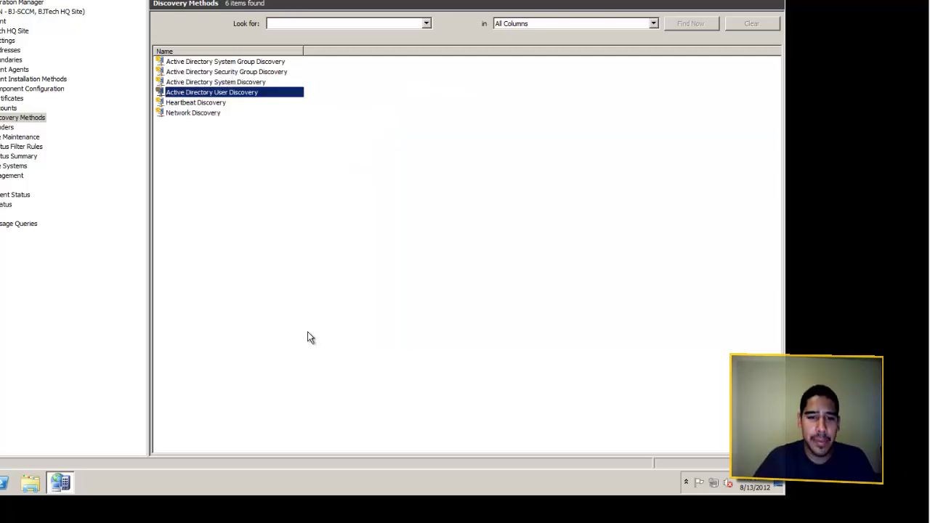
- Accept Heartbeat Discovery's 1-hour settings unchanged, then bring up Network Discovery's properties
{"action": "double_click", "coordinate": [209, 102]}
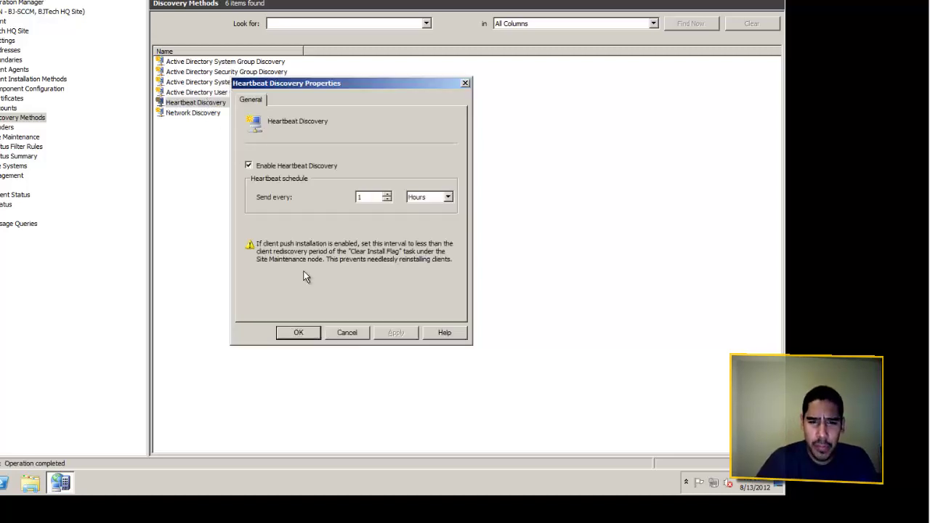
{"action": "left_click", "coordinate": [297, 332]}
{"action": "double_click", "coordinate": [209, 112]}
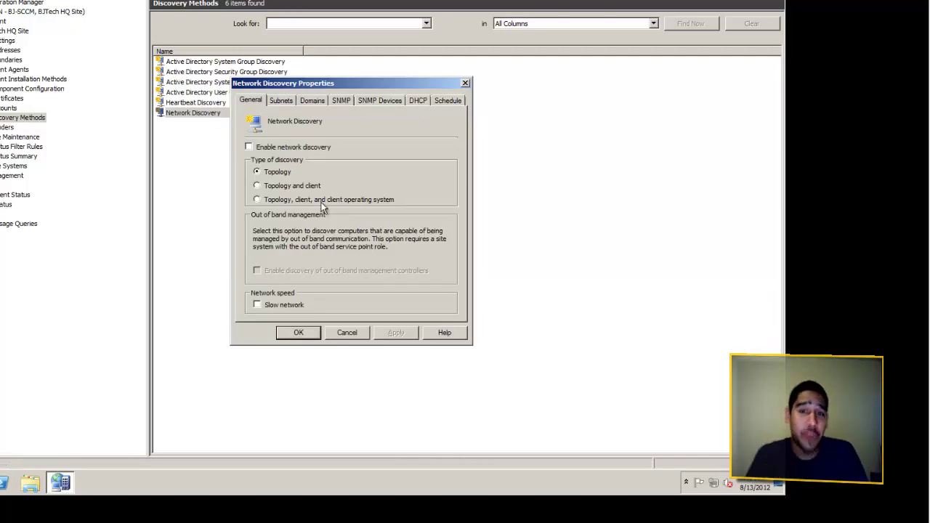
- Enable Network Discovery for topology, client and client OS, review its tabs, and save
{"action": "left_click", "coordinate": [295, 149]}
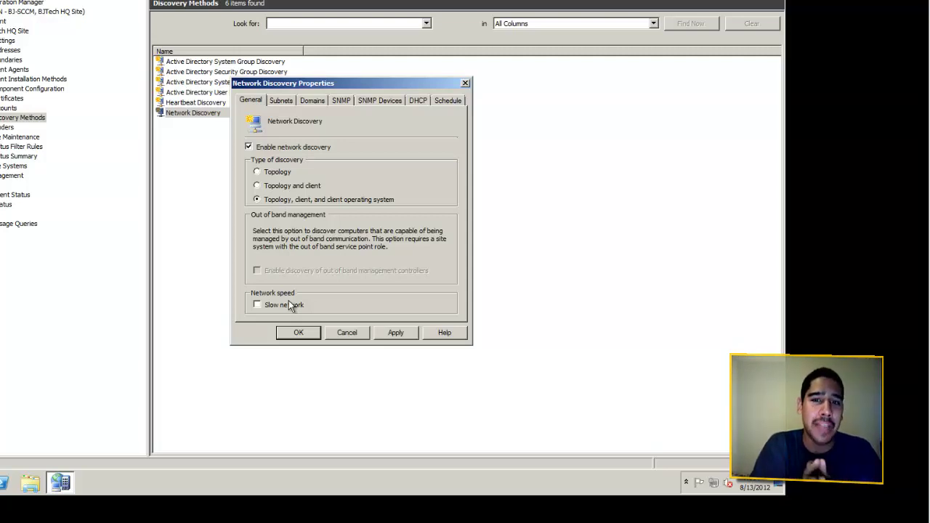
{"action": "left_click", "coordinate": [282, 99]}
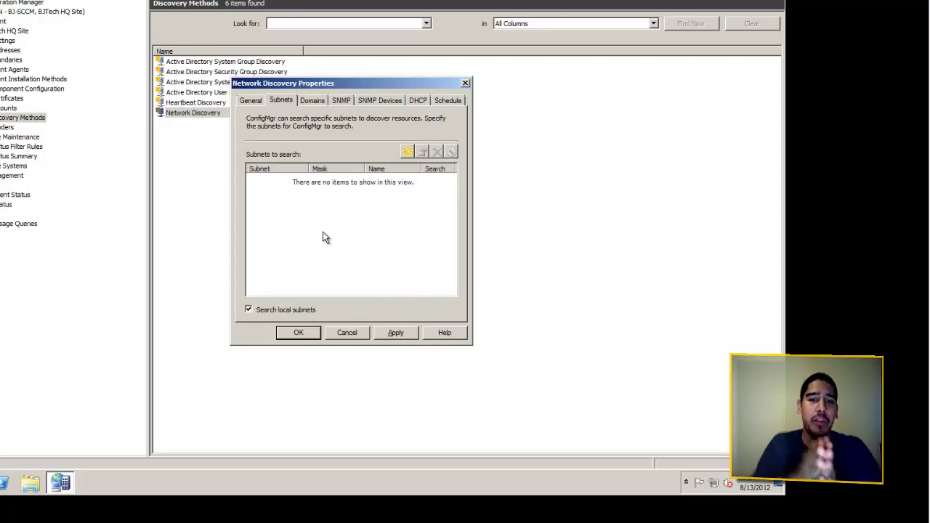
{"action": "left_click", "coordinate": [317, 100]}
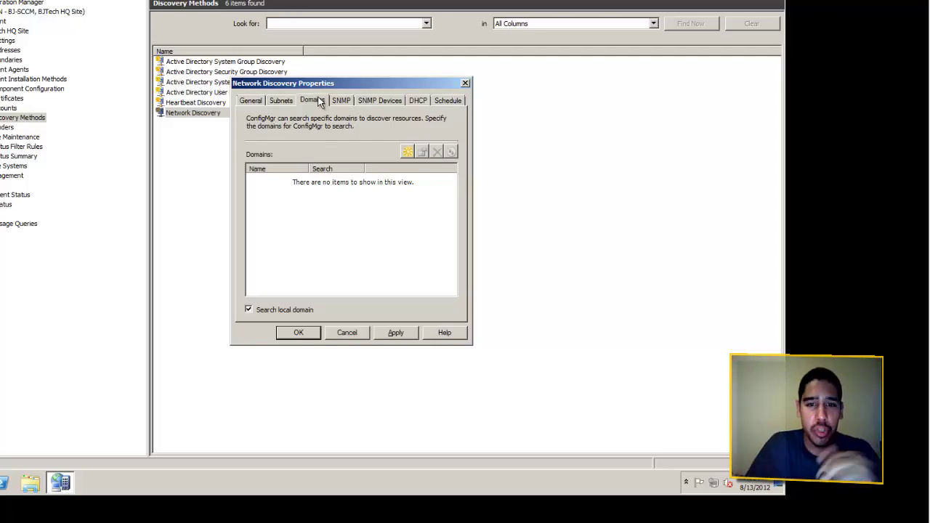
{"action": "left_click", "coordinate": [336, 99]}
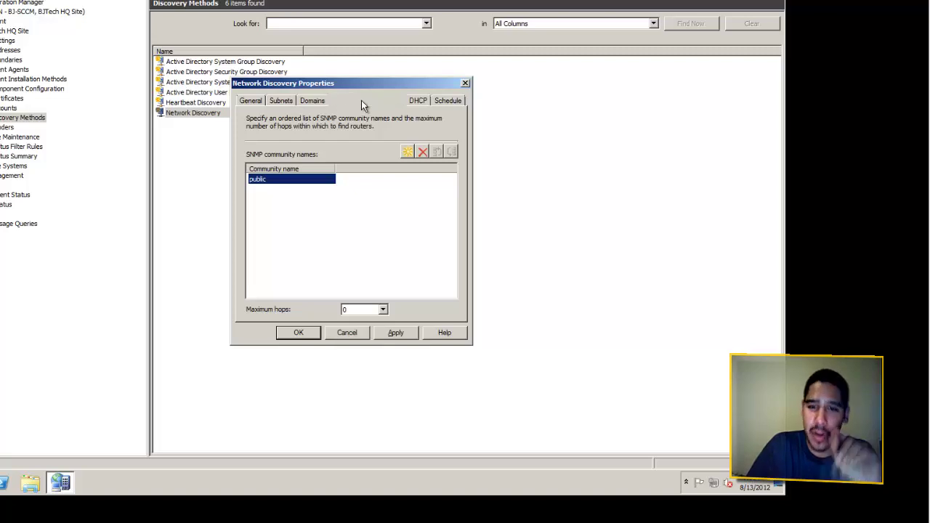
{"action": "left_click", "coordinate": [361, 101]}
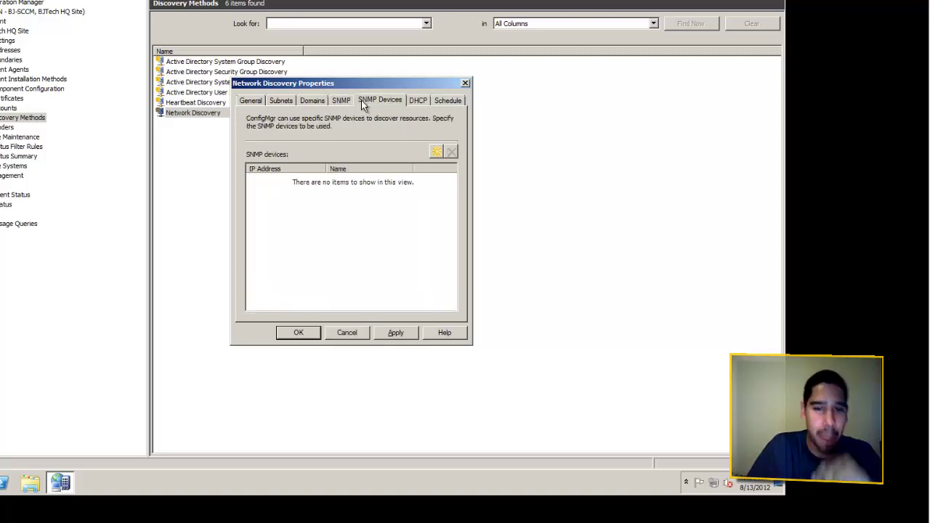
{"action": "left_click", "coordinate": [414, 100]}
{"action": "left_click", "coordinate": [447, 101]}
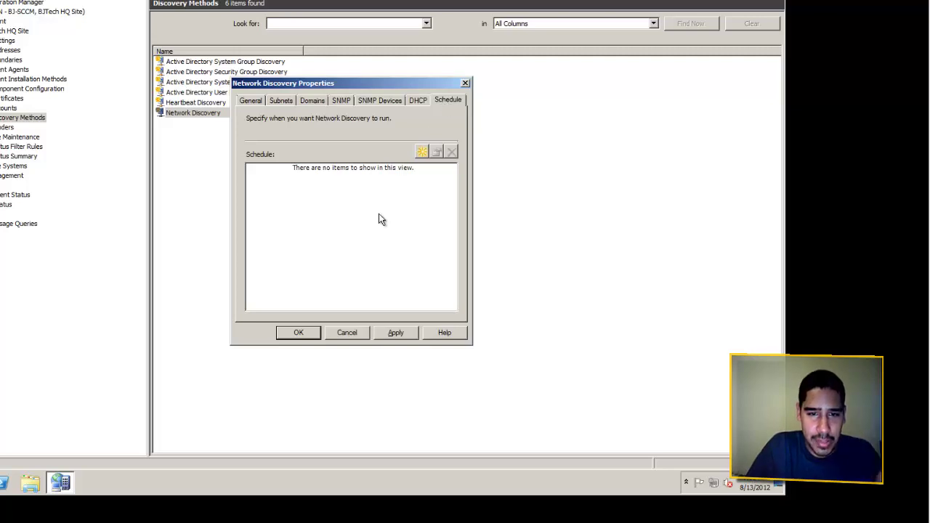
{"action": "left_click", "coordinate": [253, 99]}
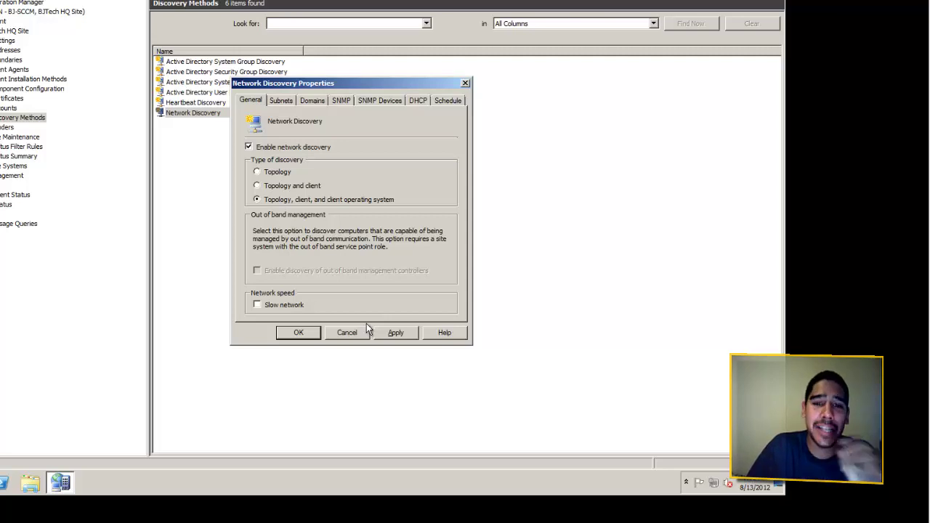
{"action": "left_click", "coordinate": [394, 333]}
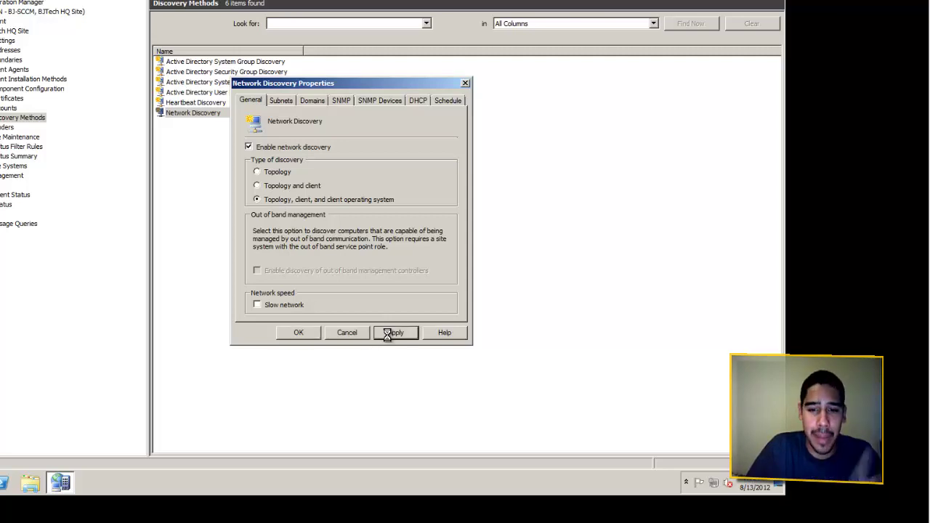
{"action": "left_click", "coordinate": [314, 335]}
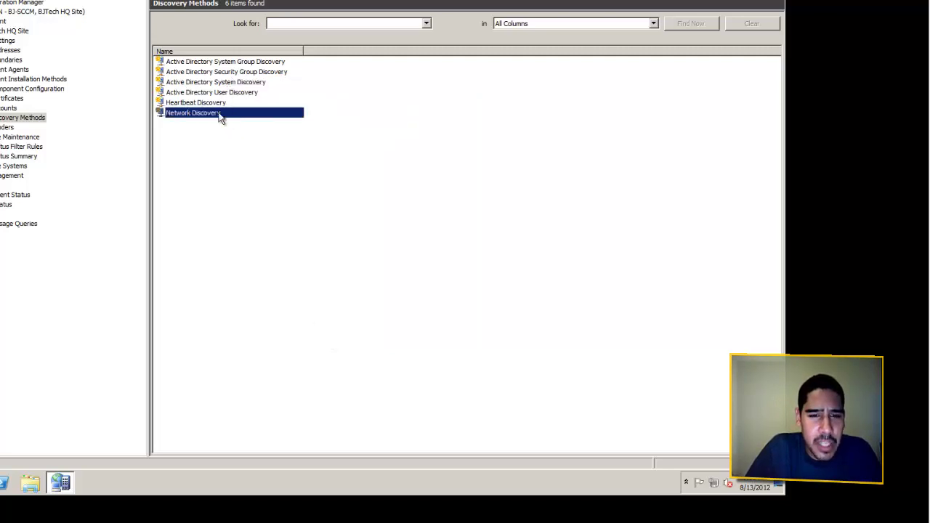
- Enable Active Directory System Group Discovery with the bjtech local domain as its container
{"action": "left_click", "coordinate": [236, 63]}
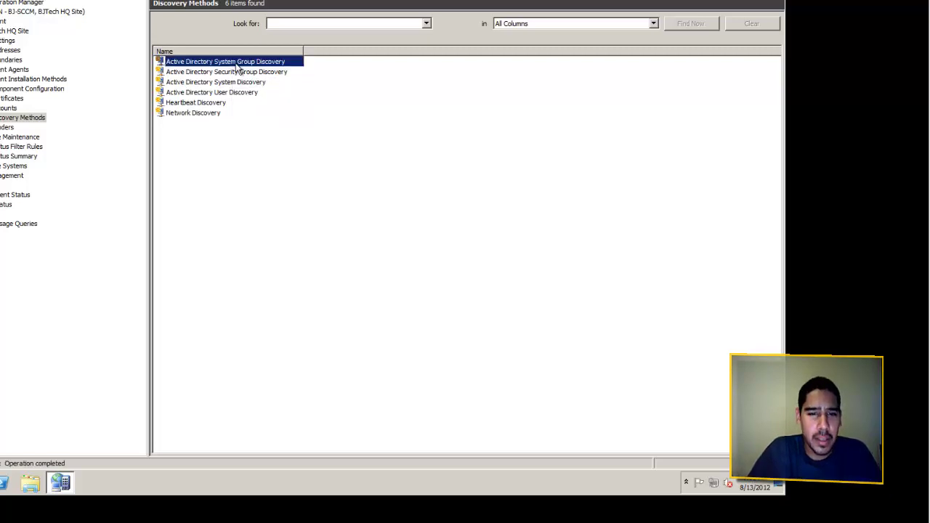
{"action": "double_click", "coordinate": [236, 65]}
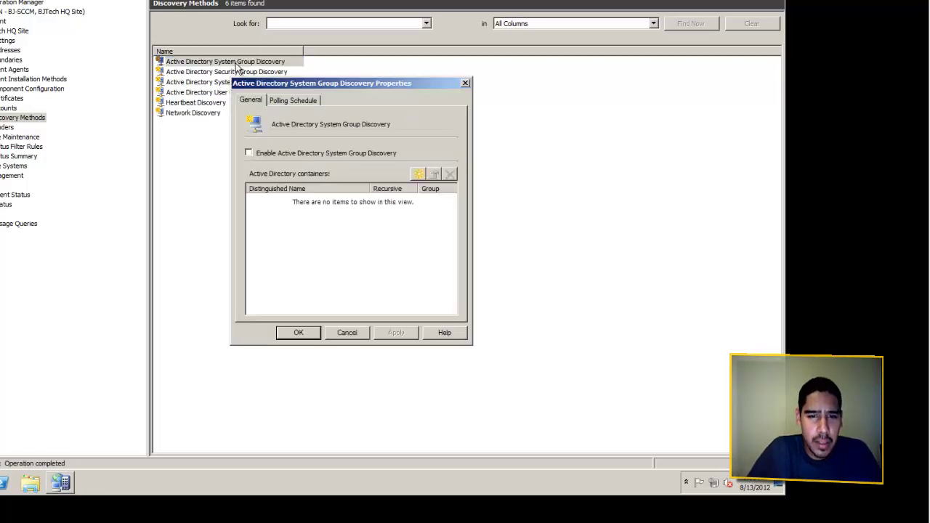
{"action": "left_click", "coordinate": [314, 155]}
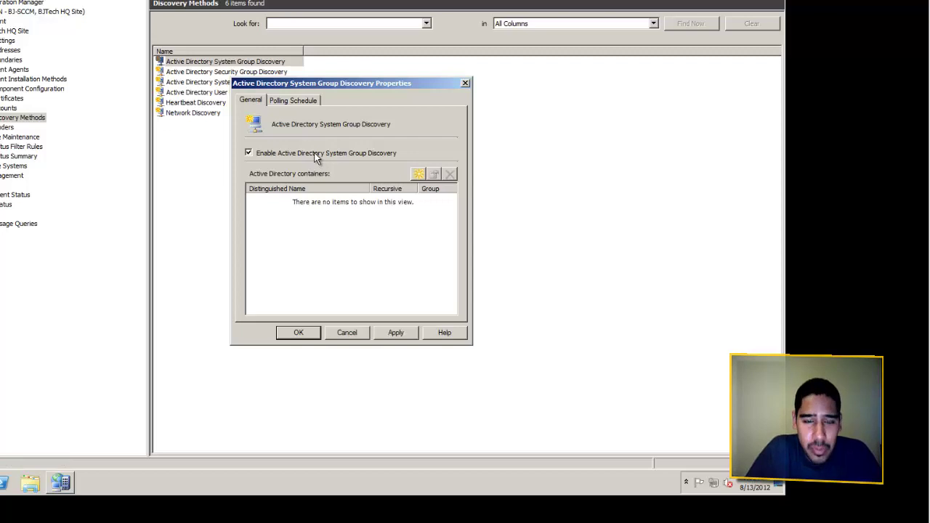
{"action": "left_click", "coordinate": [419, 174]}
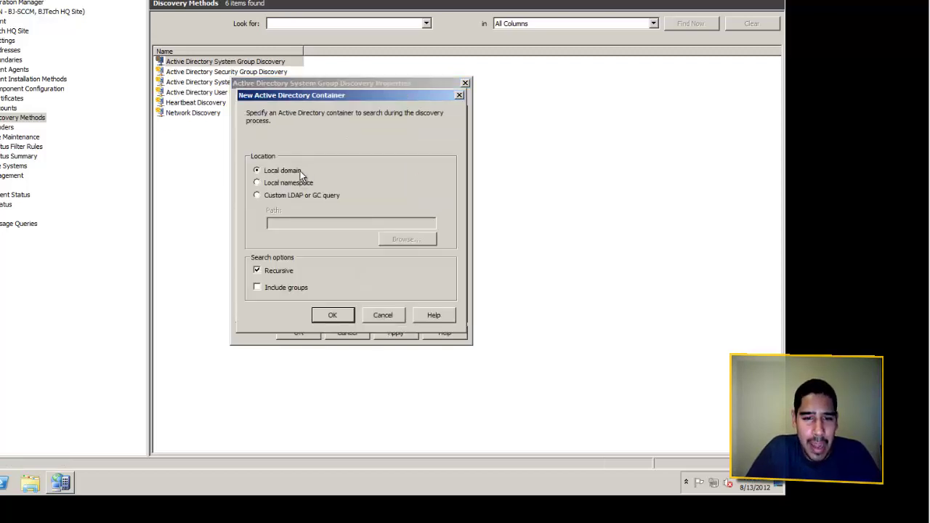
{"action": "left_click", "coordinate": [332, 315]}
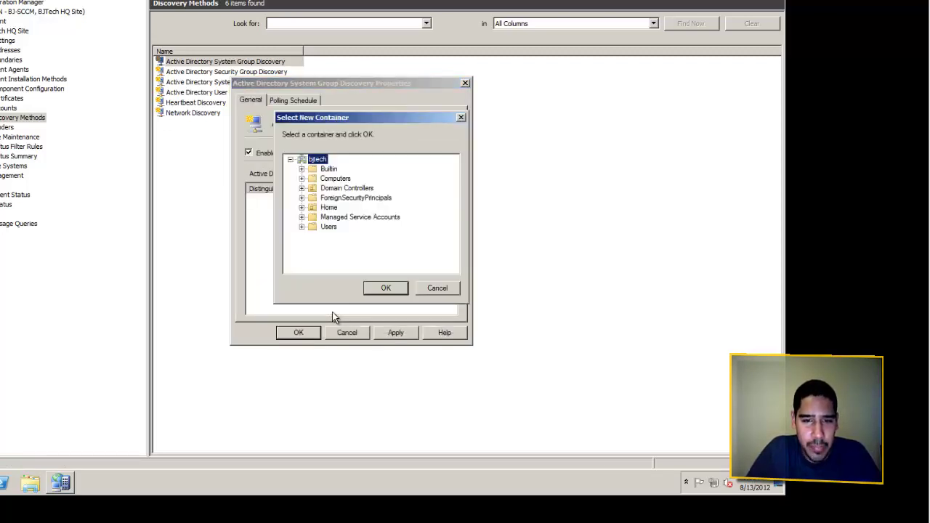
{"action": "left_click", "coordinate": [385, 288]}
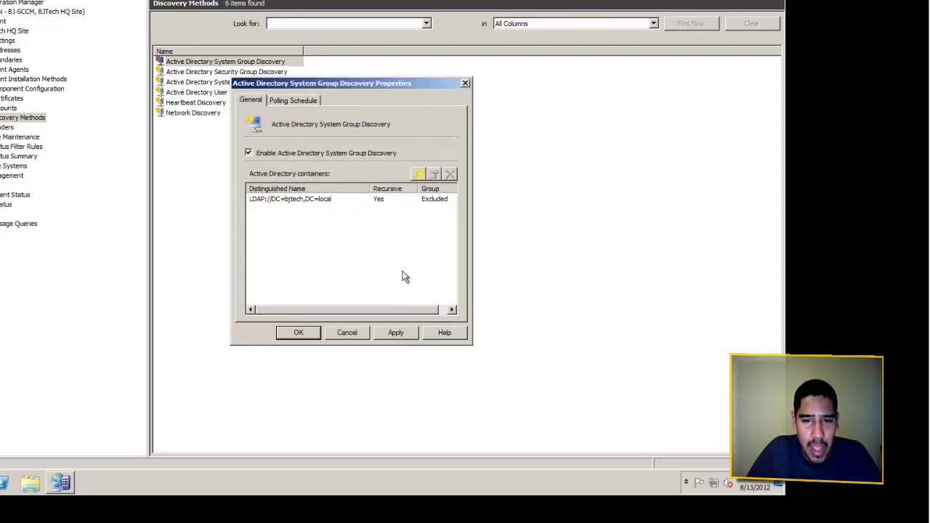
{"action": "left_click", "coordinate": [395, 332]}
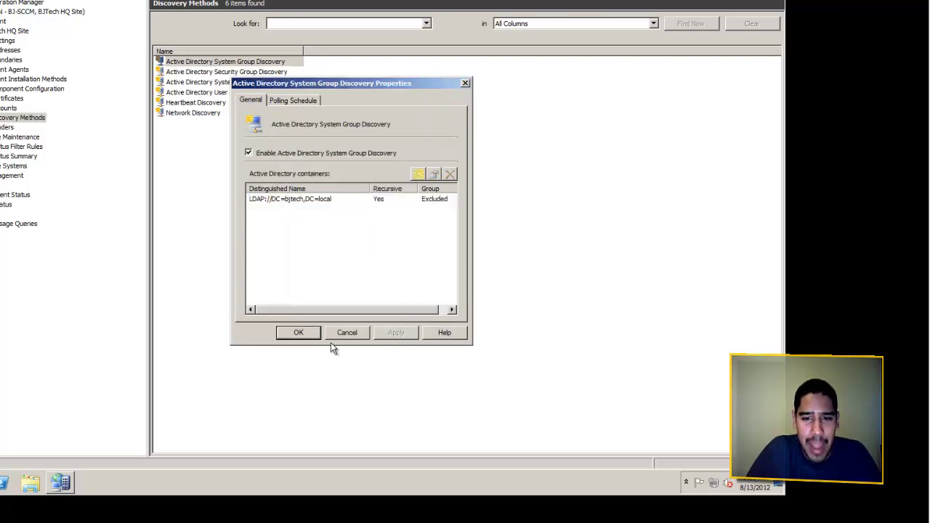
- Set System Group Discovery to run as soon as possible and save its properties
{"action": "left_click", "coordinate": [298, 97]}
{"action": "left_click", "coordinate": [274, 227]}
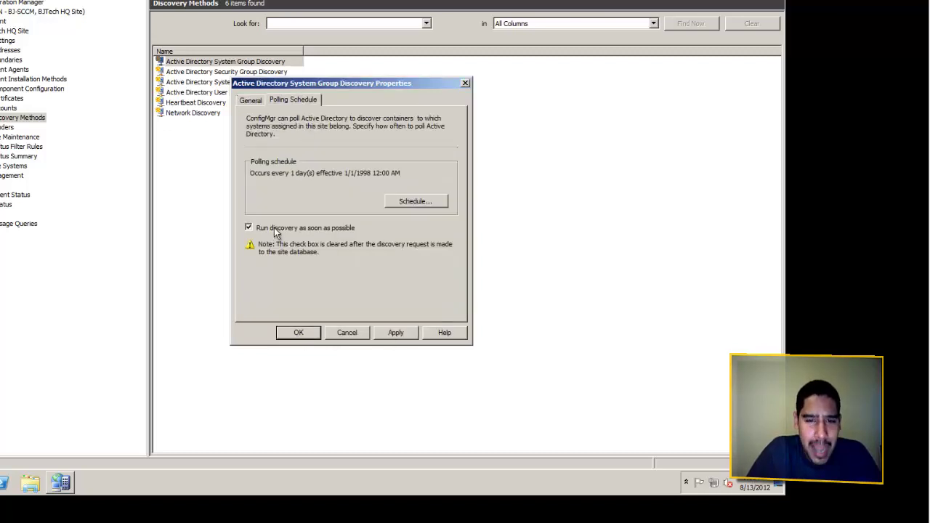
{"action": "left_click", "coordinate": [393, 334]}
{"action": "left_click", "coordinate": [300, 333]}
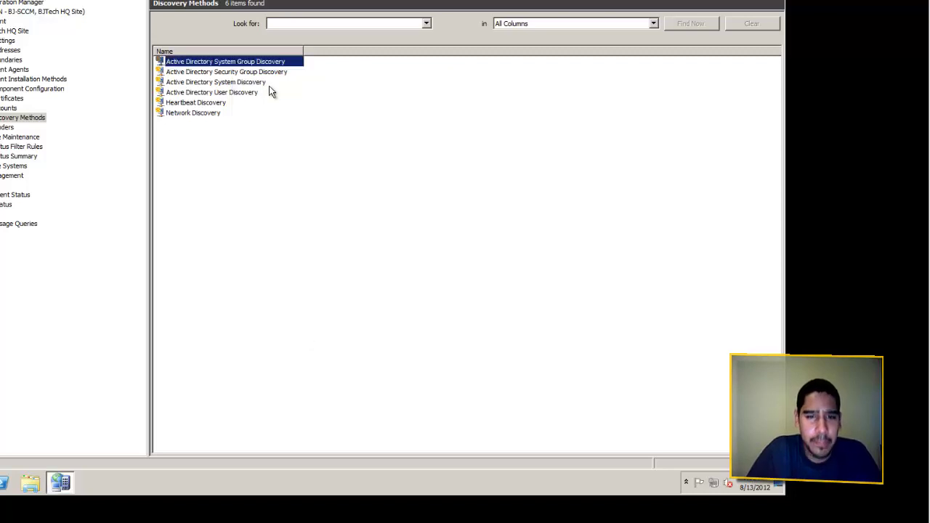
- Enable Active Directory Security Group Discovery with the bjtech local domain container and save
{"action": "double_click", "coordinate": [263, 72]}
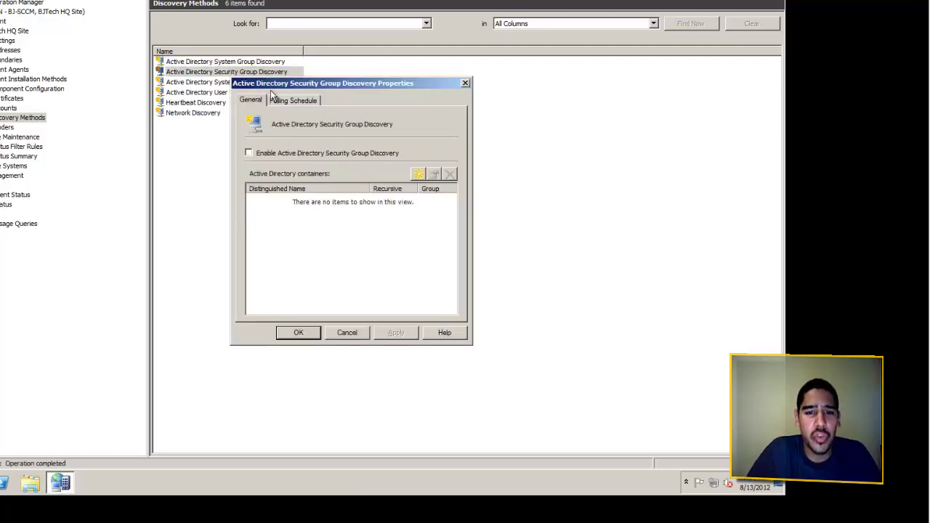
{"action": "left_click", "coordinate": [279, 155]}
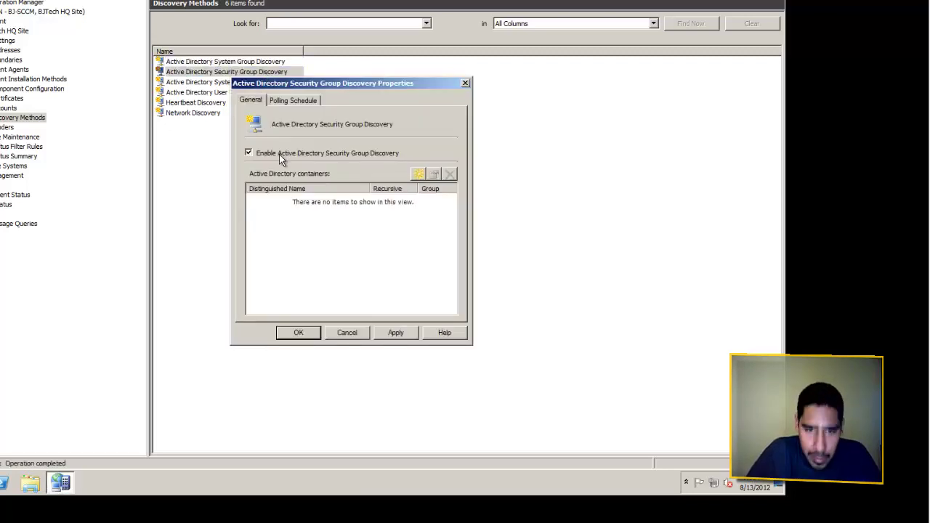
{"action": "left_click", "coordinate": [419, 175]}
{"action": "left_click", "coordinate": [344, 317]}
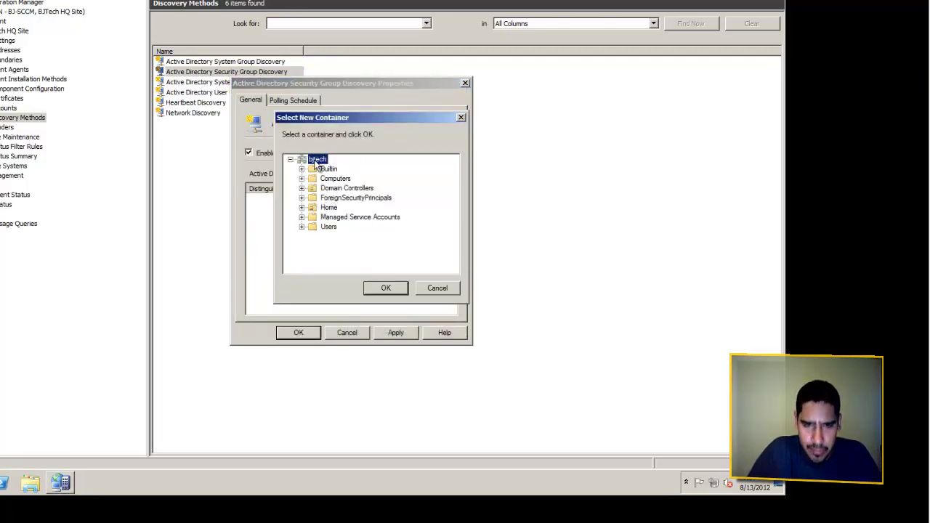
{"action": "left_click", "coordinate": [383, 289]}
{"action": "left_click", "coordinate": [386, 336]}
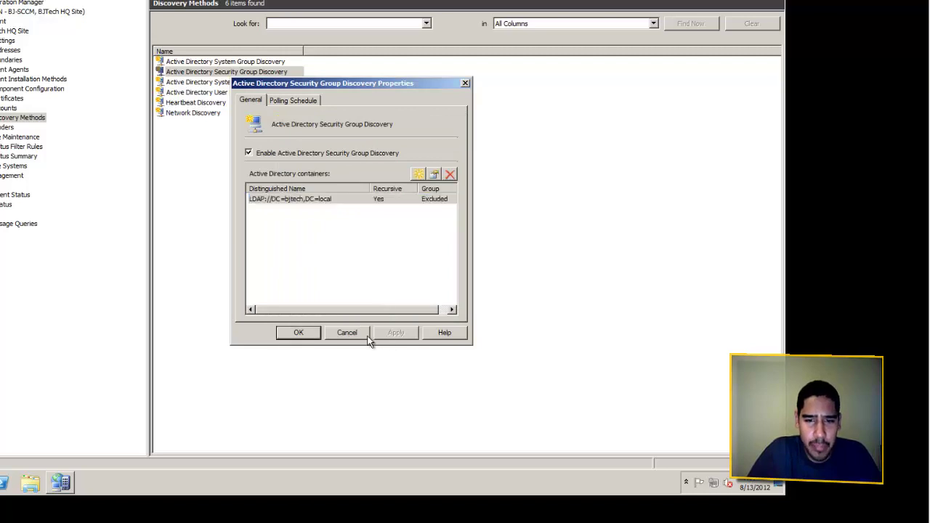
{"action": "left_click", "coordinate": [316, 335]}
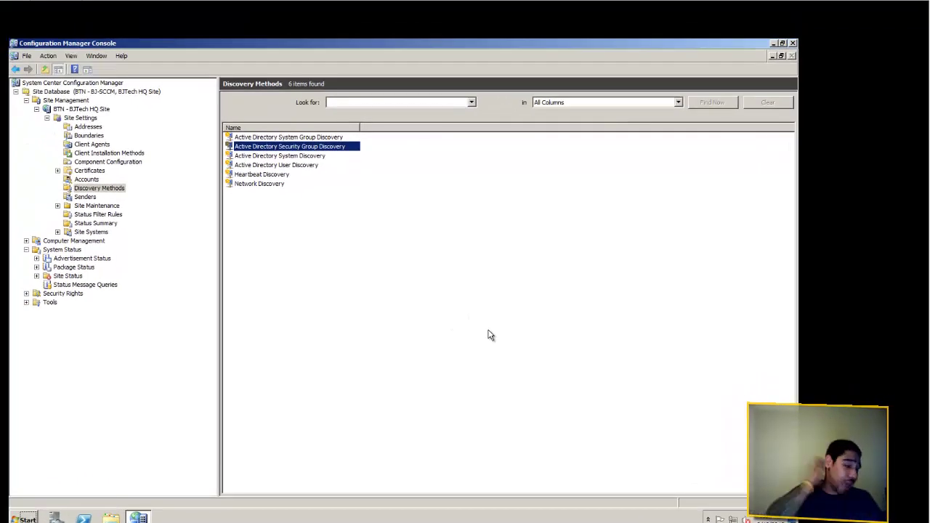
- Inspect All Systems (BJ-SCCM, BJ-SQL), the empty All Users, and All User Groups collections
{"action": "left_click", "coordinate": [26, 240]}
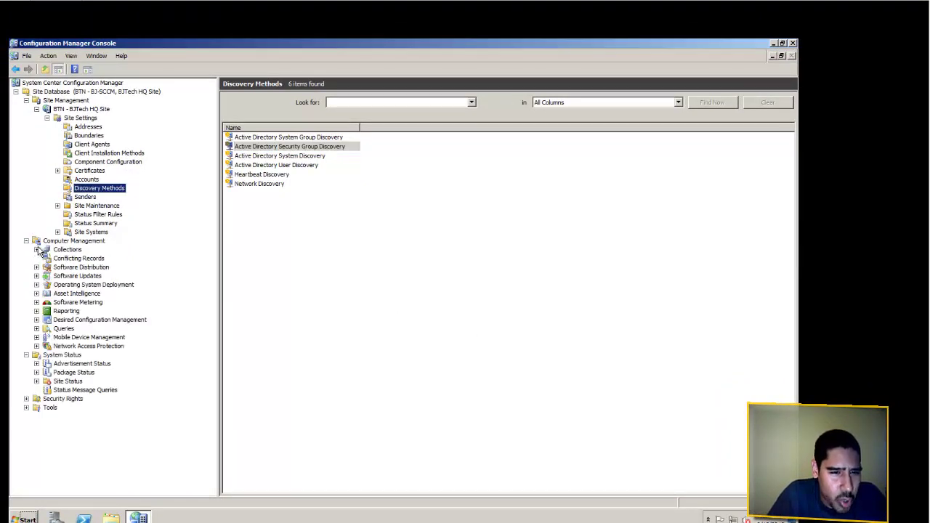
{"action": "left_click", "coordinate": [36, 249]}
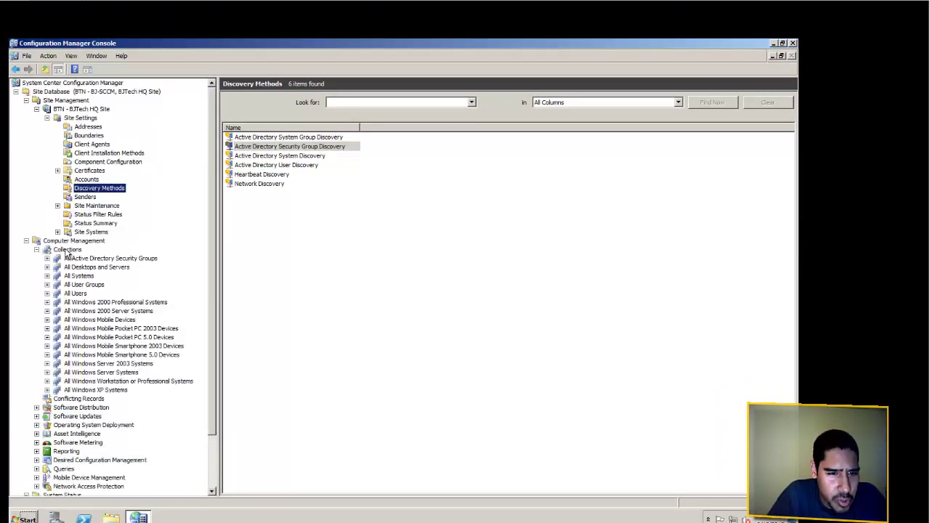
{"action": "left_click", "coordinate": [81, 277]}
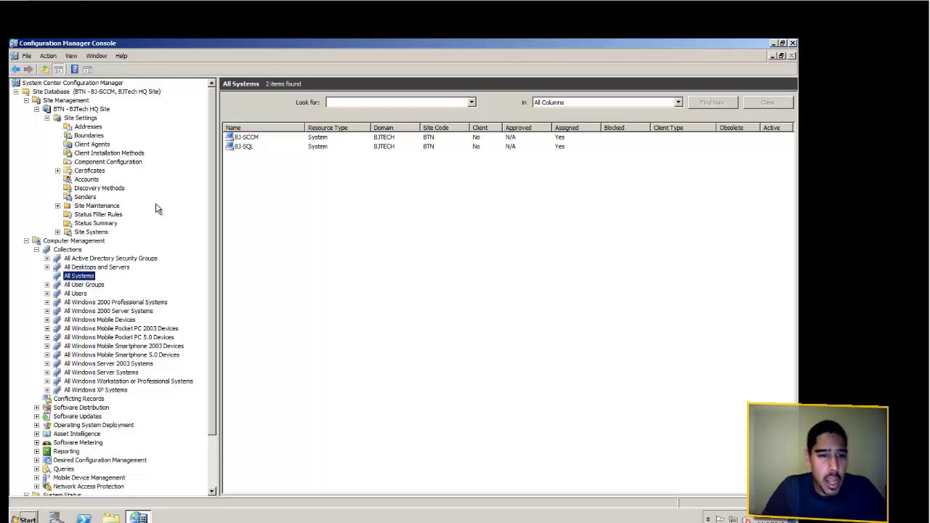
{"action": "left_click", "coordinate": [77, 296]}
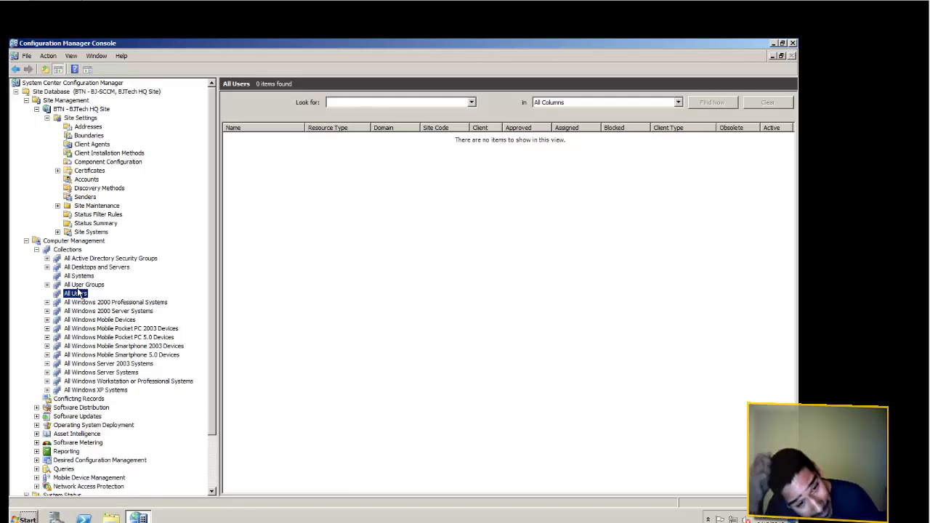
{"action": "left_click", "coordinate": [80, 284]}
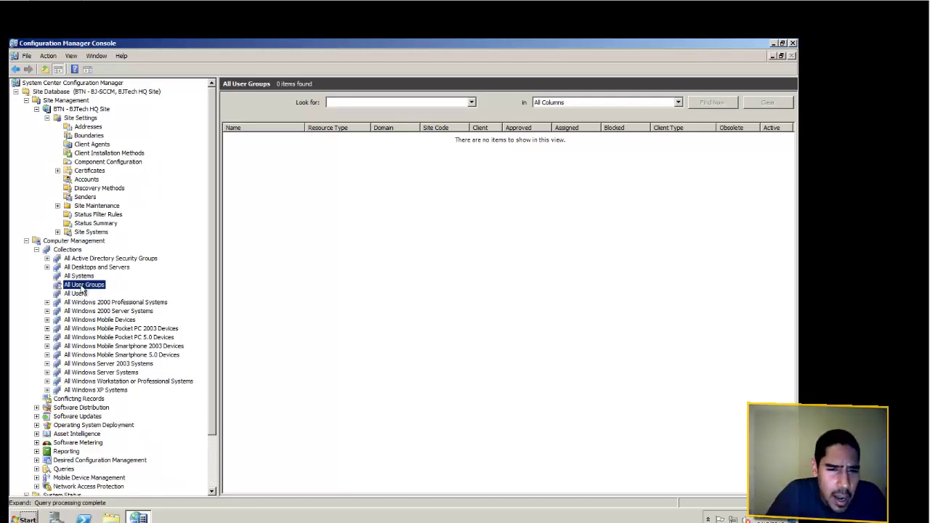
{"action": "left_click", "coordinate": [77, 293]}
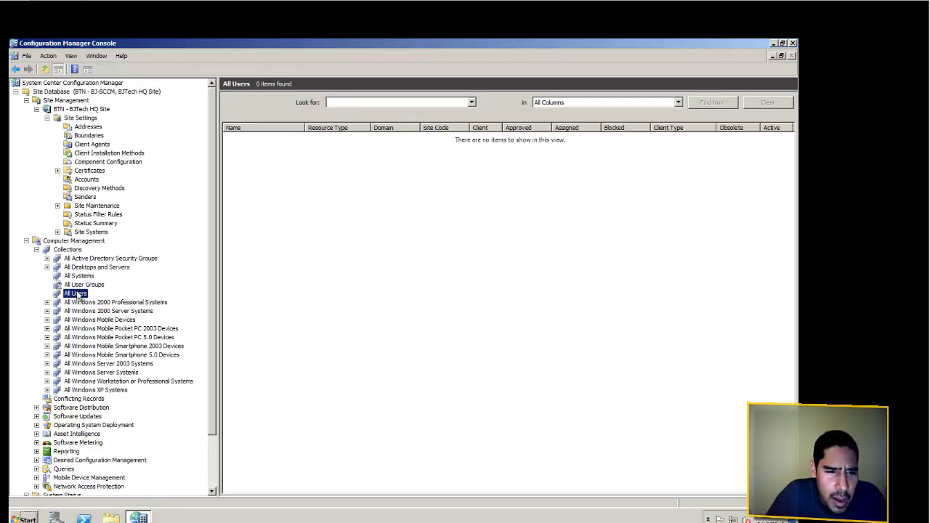
{"action": "left_click", "coordinate": [73, 250]}
- Update membership of all collections and confirm All Systems now includes BJ-TEST01 and BJ-TEST02
{"action": "right_click", "coordinate": [74, 251]}
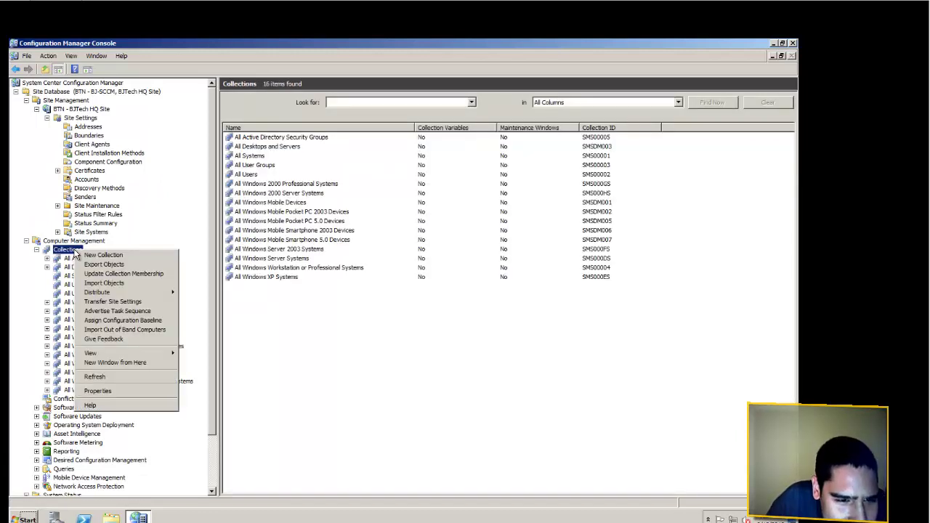
{"action": "left_click", "coordinate": [102, 274]}
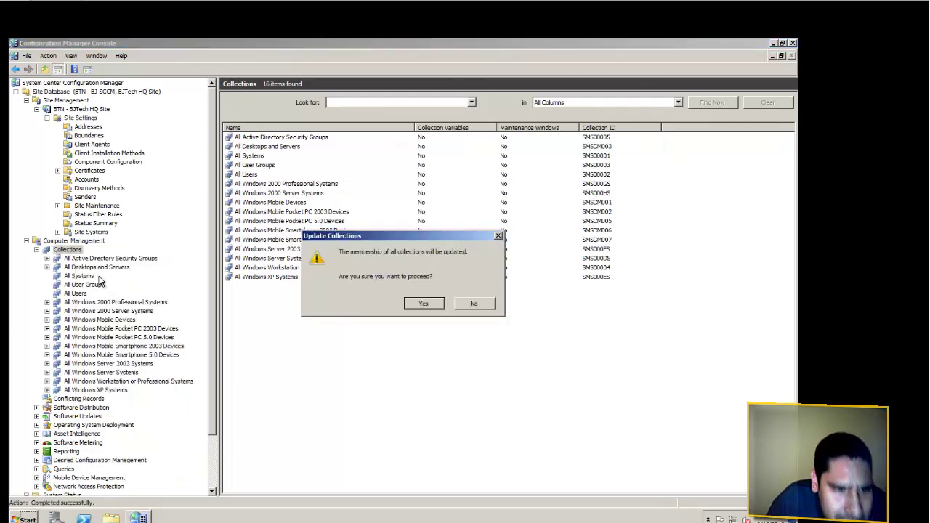
{"action": "left_click", "coordinate": [423, 305]}
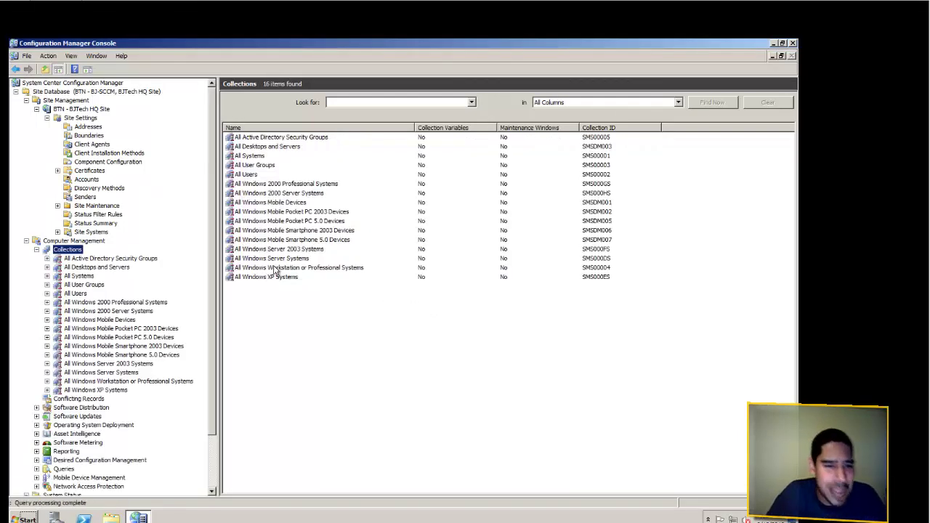
{"action": "left_click", "coordinate": [79, 274]}
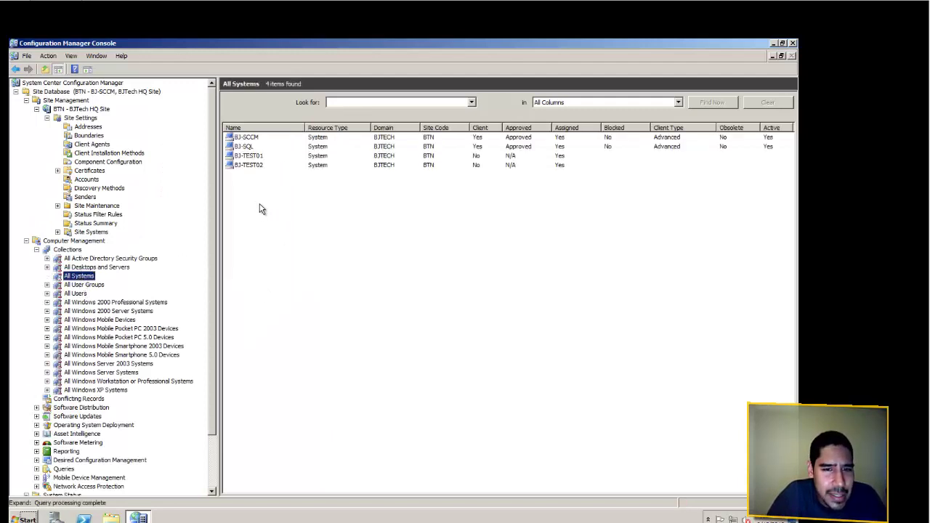
{"action": "left_click", "coordinate": [256, 167]}
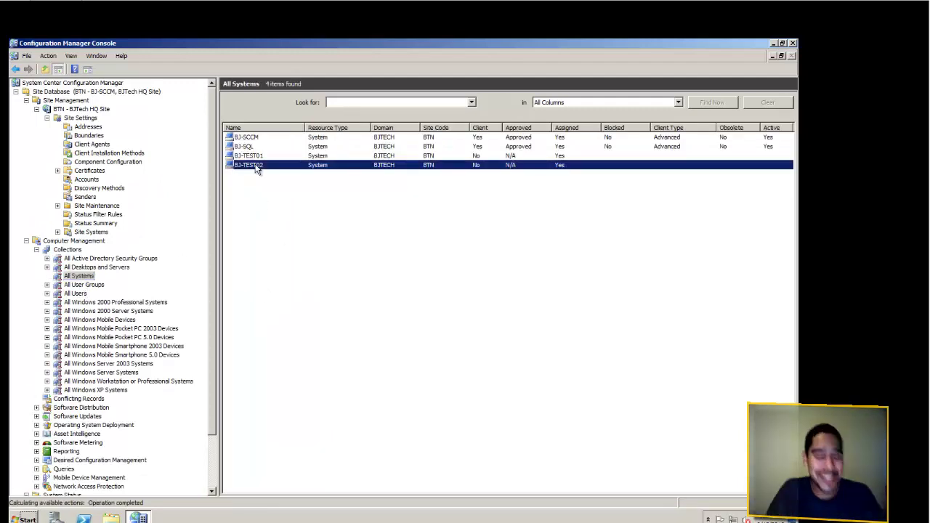